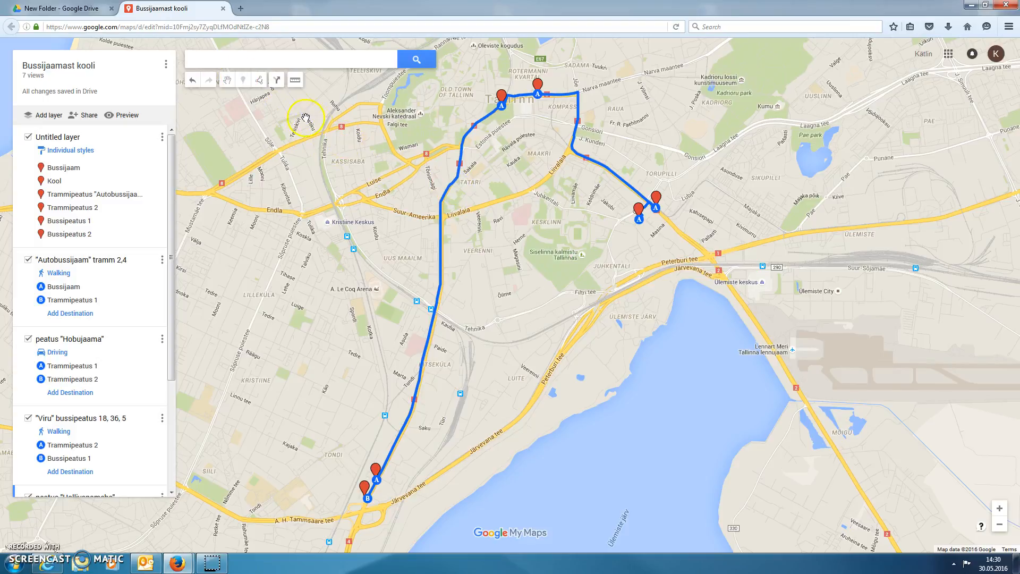
# Change the base map of the Bussijaamast kooli map to satellite imagery.
pyautogui.click(306, 171)
pyautogui.moveTo(173, 254); pyautogui.dragTo(175, 379)
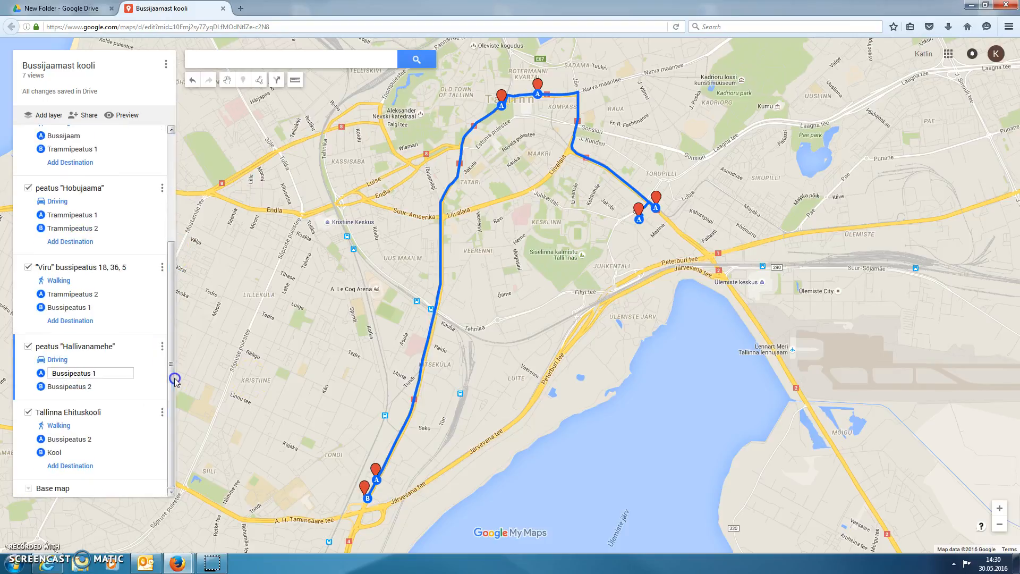
pyautogui.click(28, 487)
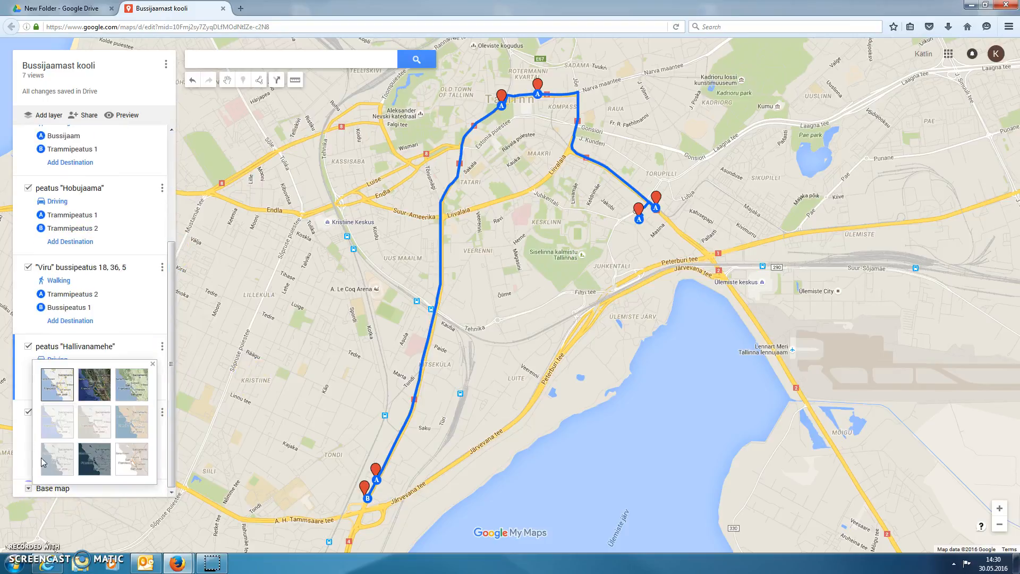
pyautogui.click(89, 387)
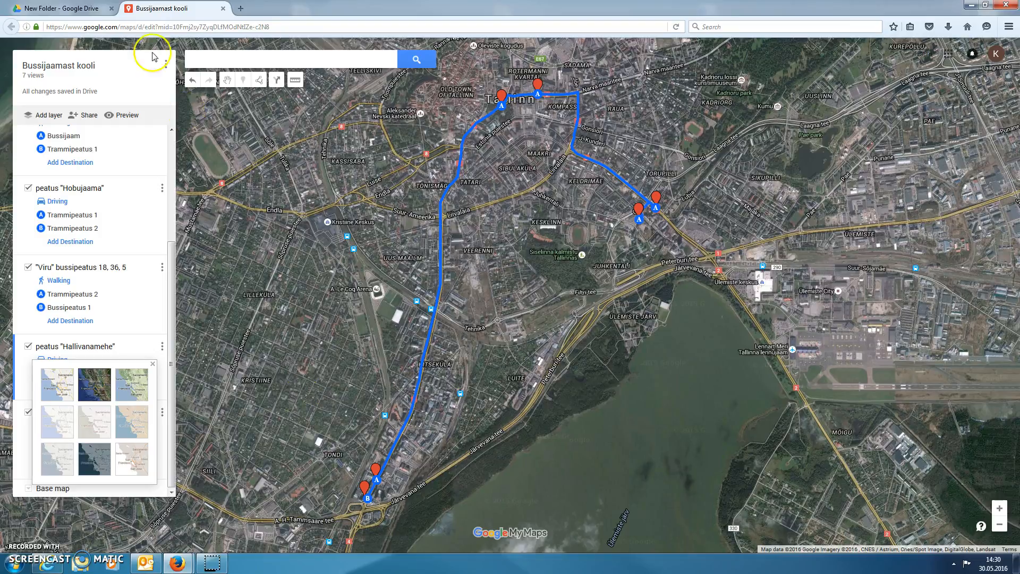
# Switch to the Google Drive folder and look through the apps that can be connected to Drive, leaving them unconnected.
pyautogui.click(70, 9)
pyautogui.moveTo(67, 27); pyautogui.dragTo(118, 29)
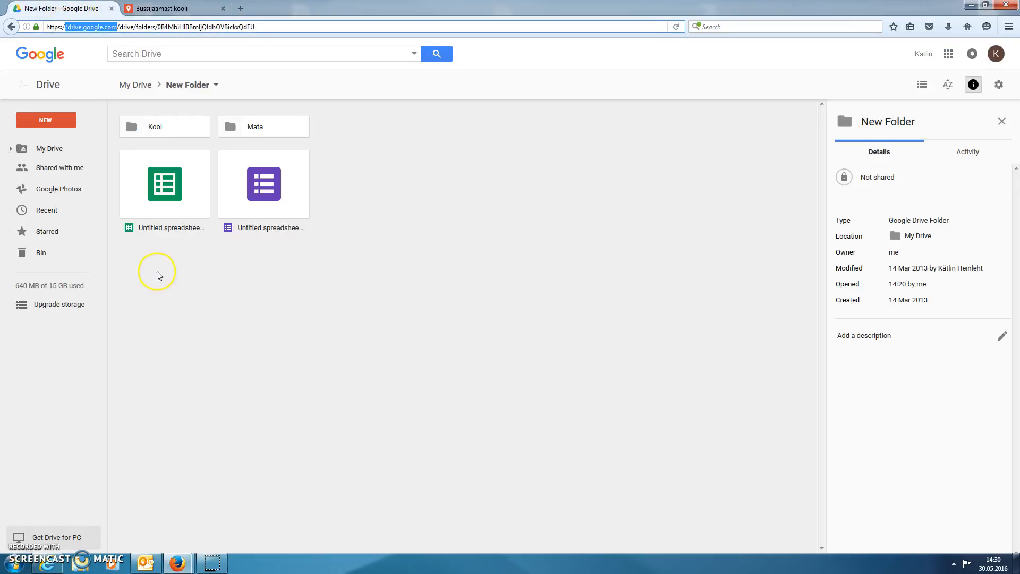
pyautogui.click(48, 122)
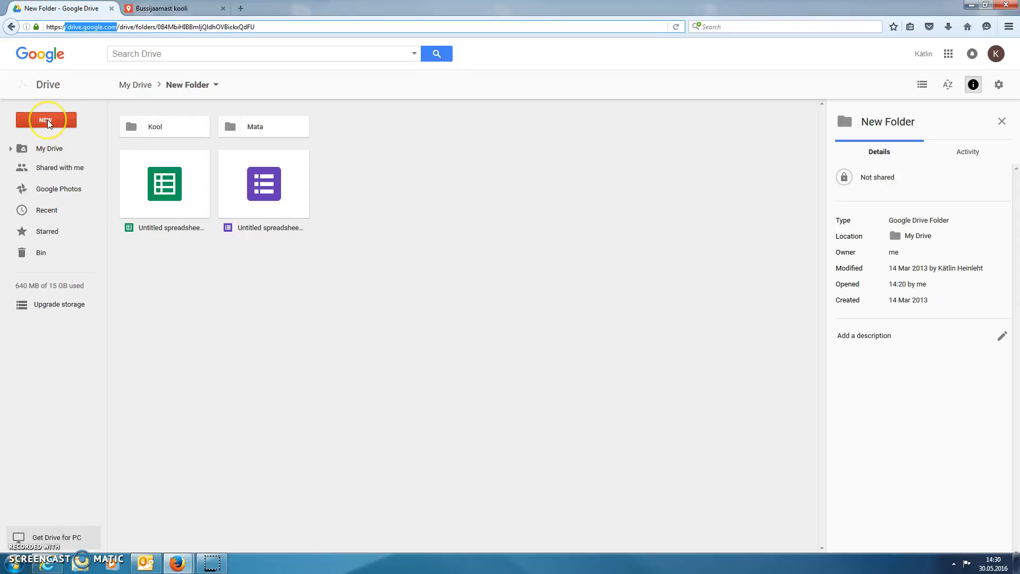
pyautogui.click(49, 123)
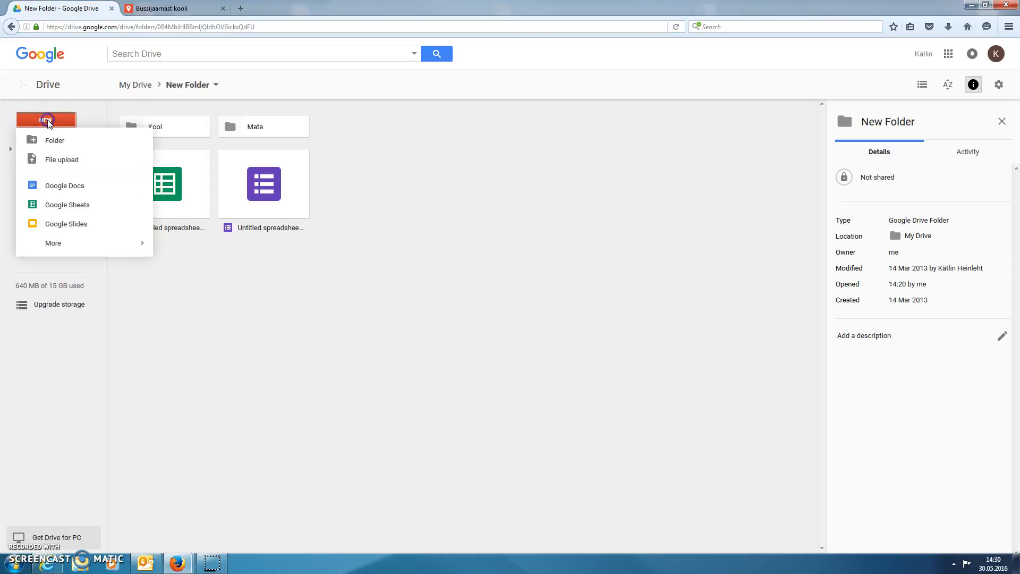
pyautogui.click(80, 241)
pyautogui.click(221, 481)
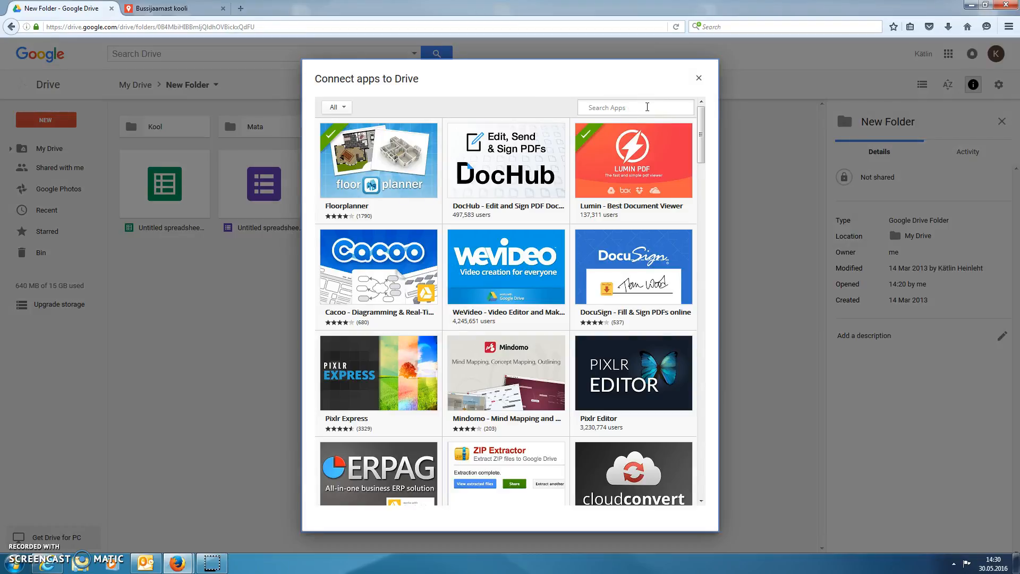
pyautogui.click(699, 78)
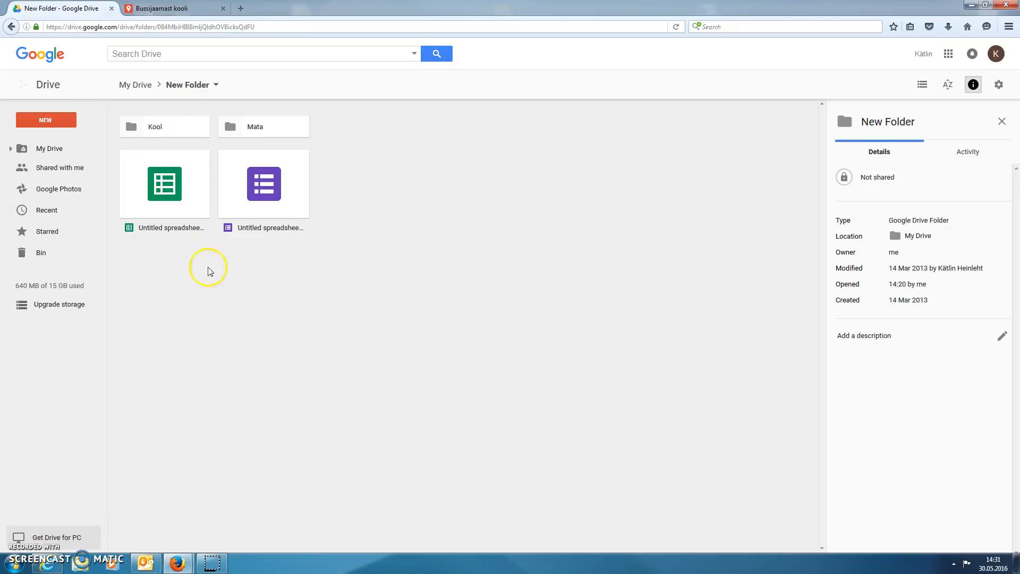
# Create a new Google My Maps map from the Drive folder.
pyautogui.click(45, 120)
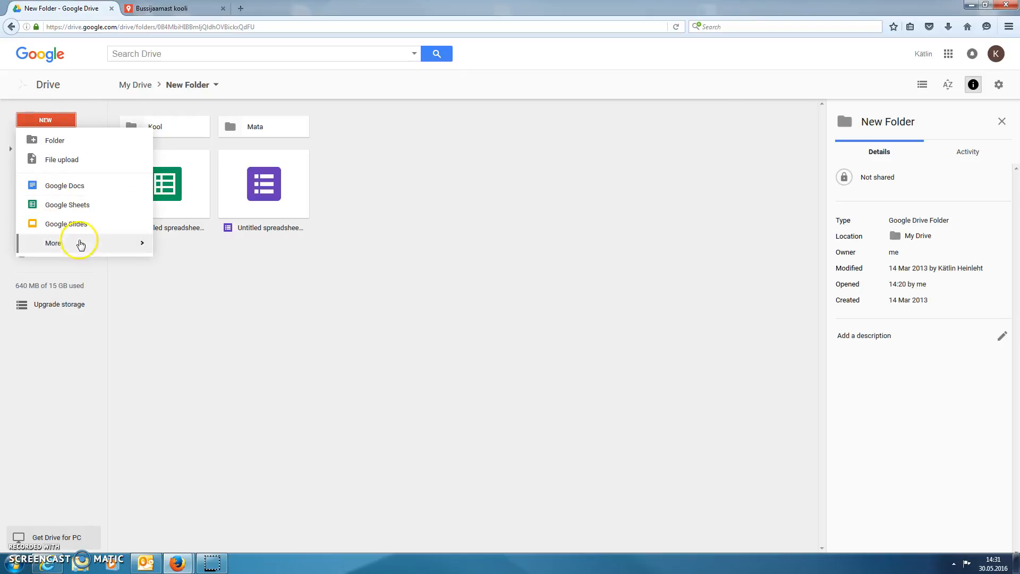
pyautogui.moveTo(79, 241)
pyautogui.click(194, 290)
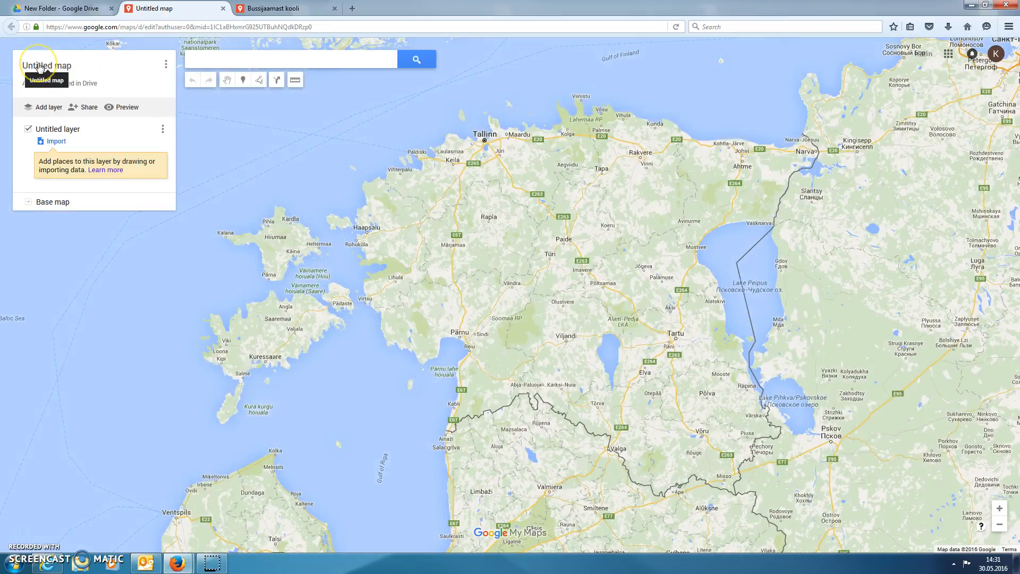
# Title the new map "teekond" and save the title.
pyautogui.click(39, 66)
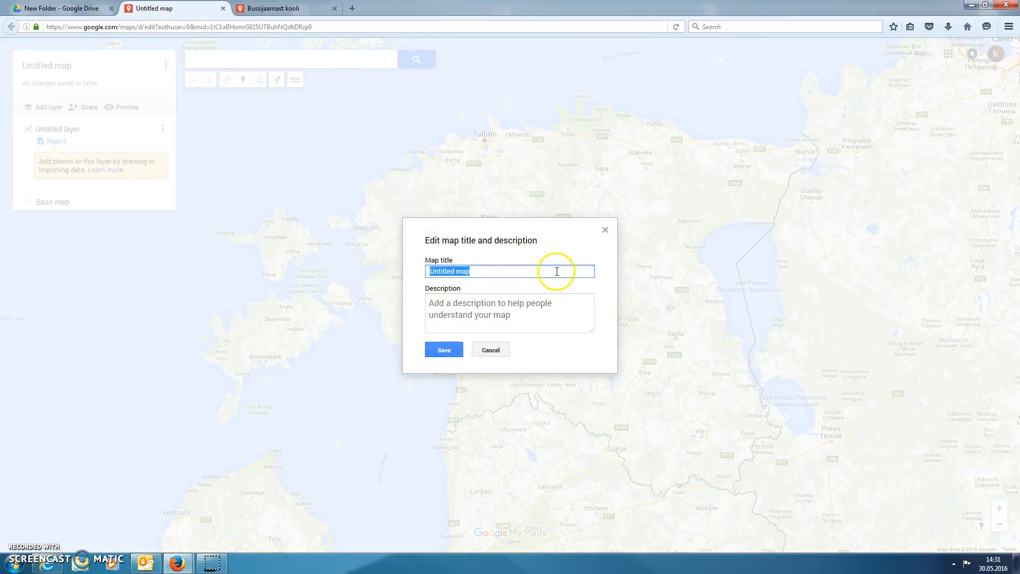
pyautogui.write('teeko')
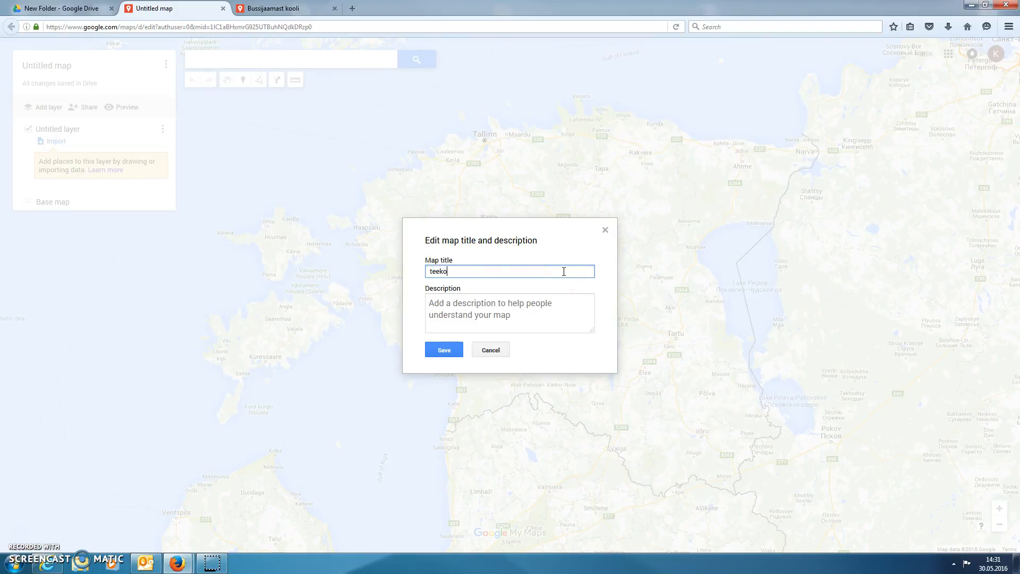
pyautogui.write('nd')
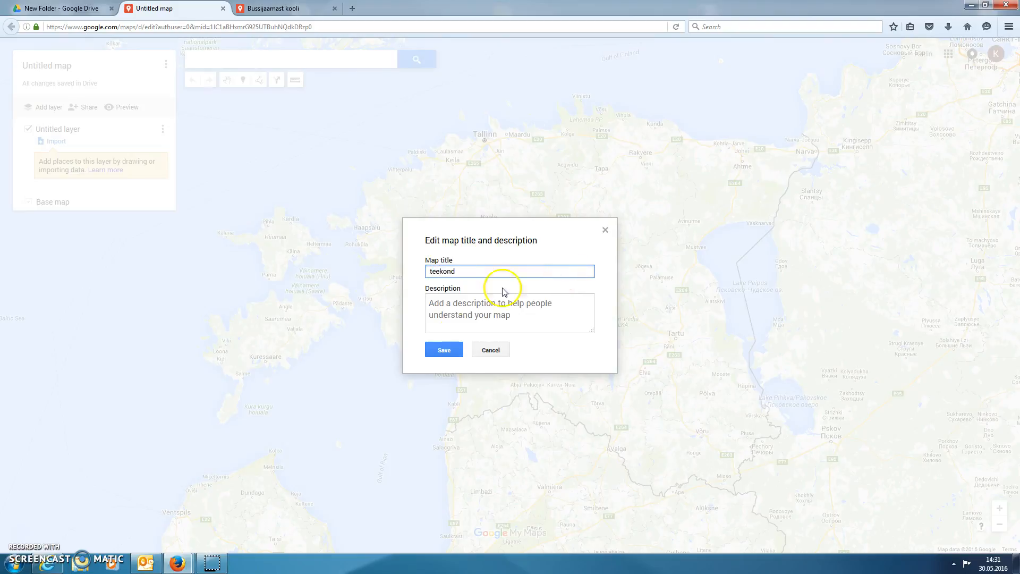
pyautogui.click(442, 348)
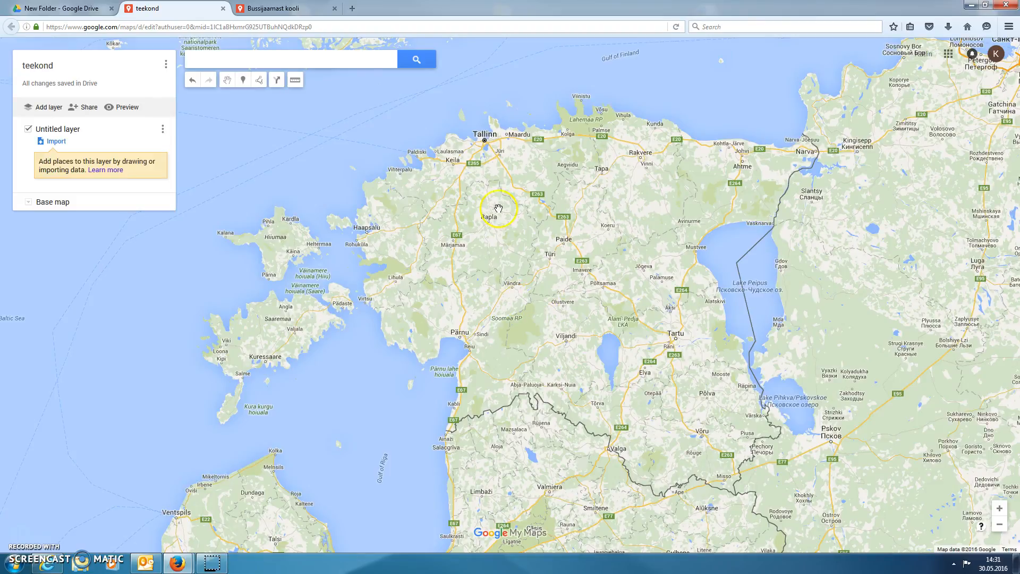
# Add a marker named Bussijaam at the SEB-Tallinna Bussijaam bus station in Tallinn.
pyautogui.scroll(3, 487, 149)
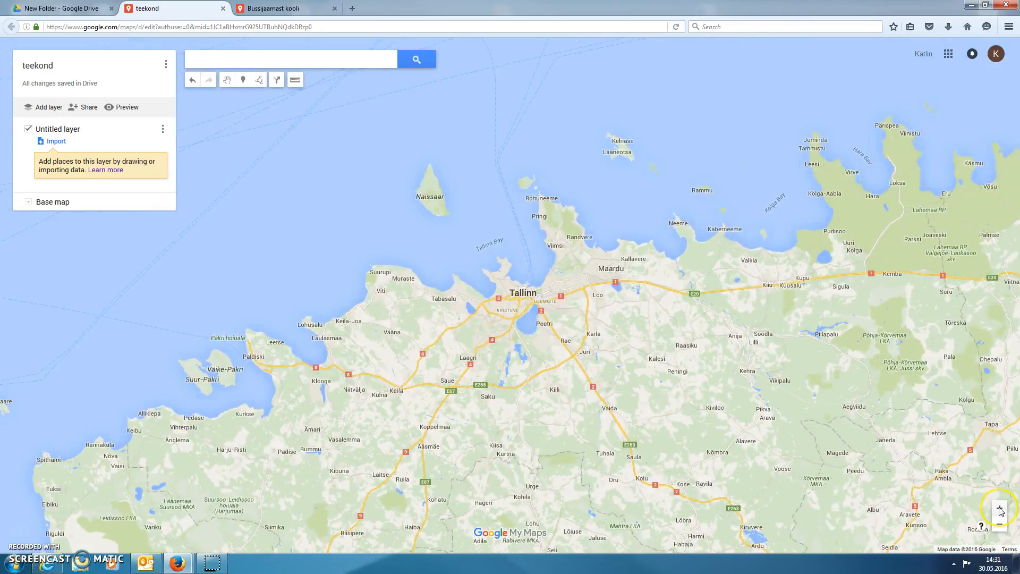
pyautogui.click(999, 508)
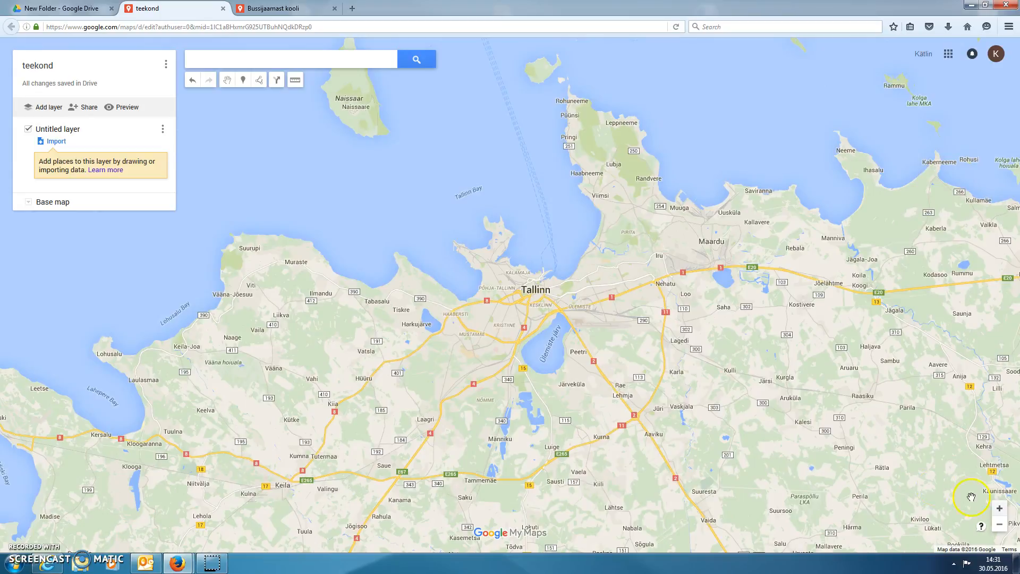
pyautogui.scroll(1, 519, 300)
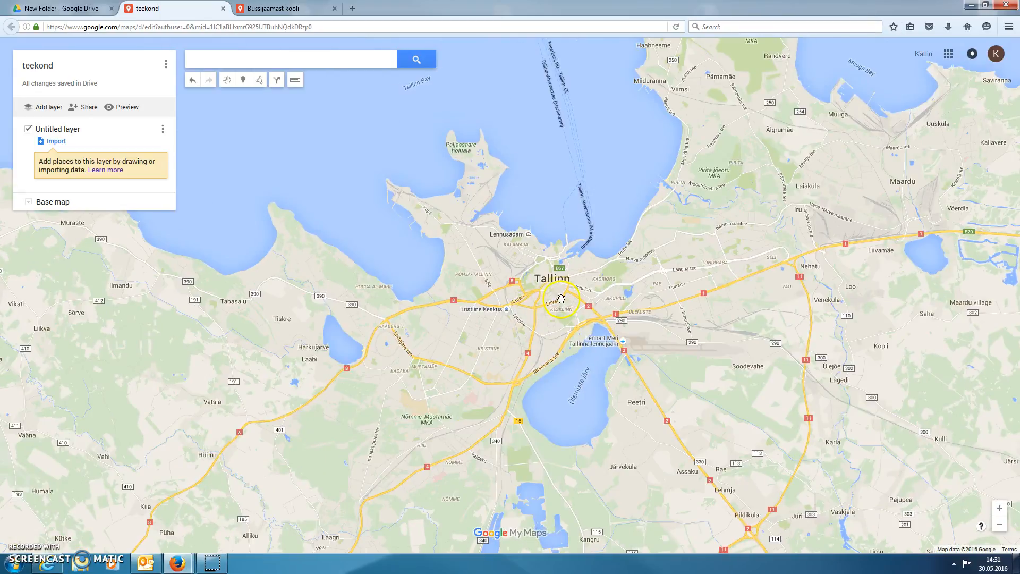
pyautogui.scroll(1, 561, 299)
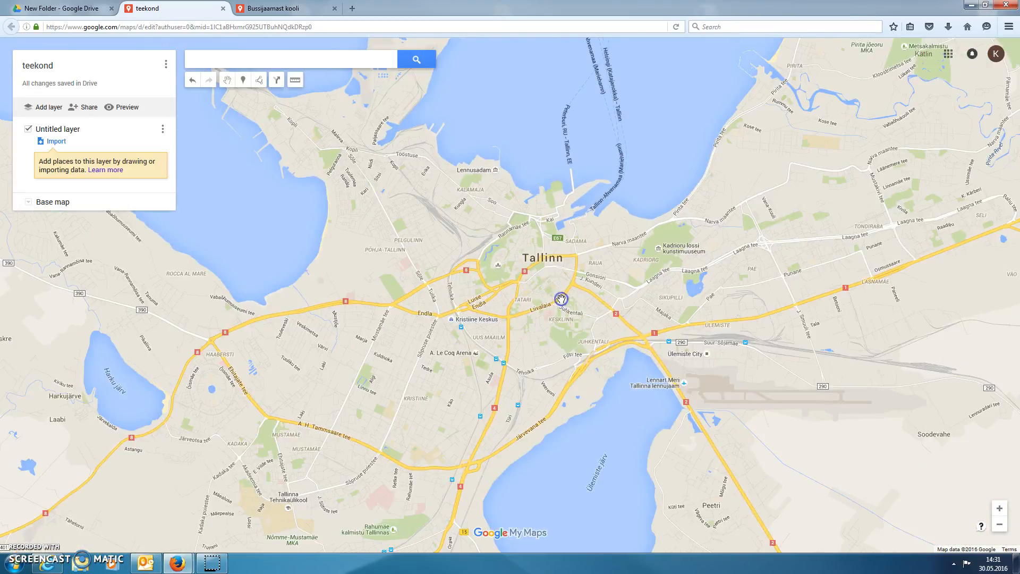
pyautogui.scroll(1, 561, 299)
pyautogui.scroll(1, 646, 371)
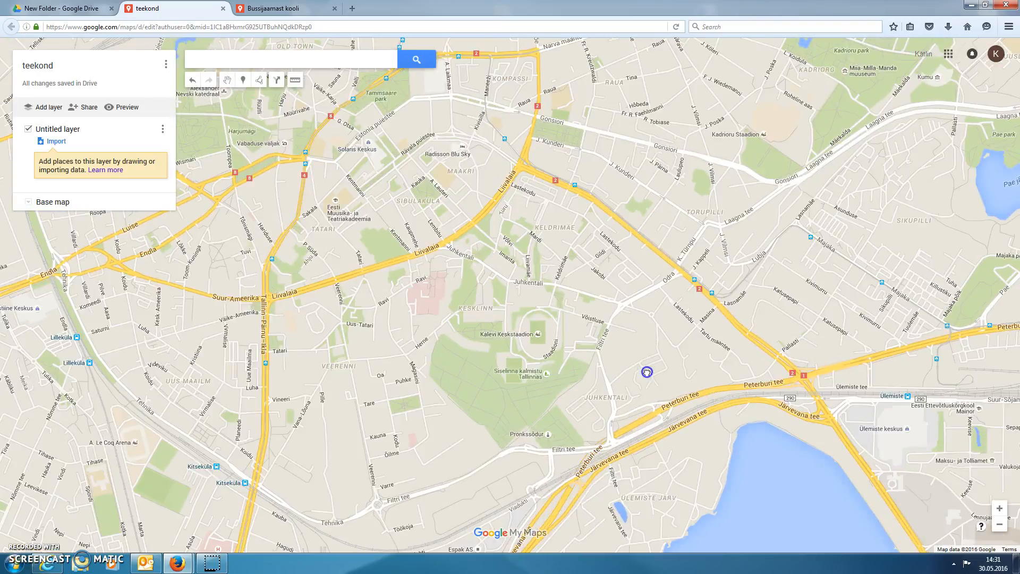
pyautogui.scroll(1, 646, 372)
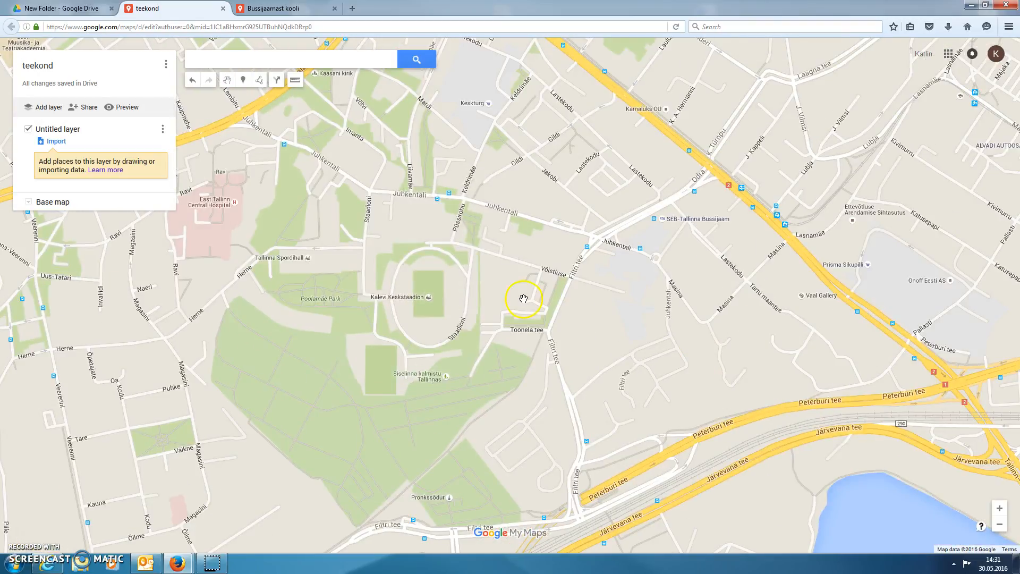
pyautogui.moveTo(738, 382); pyautogui.dragTo(652, 440)
pyautogui.click(998, 513)
pyautogui.click(998, 511)
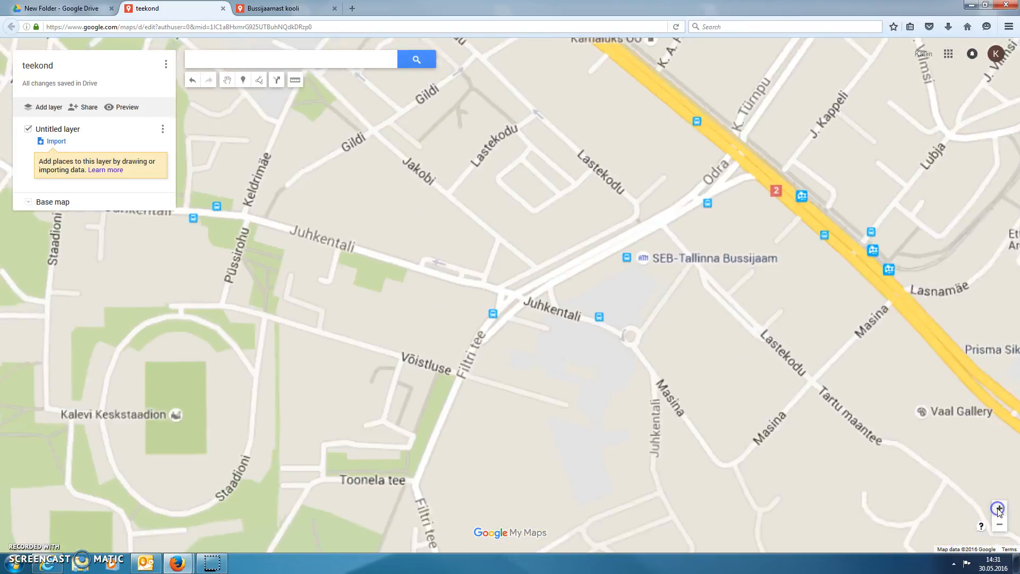
pyautogui.click(997, 511)
pyautogui.moveTo(769, 289); pyautogui.dragTo(645, 346)
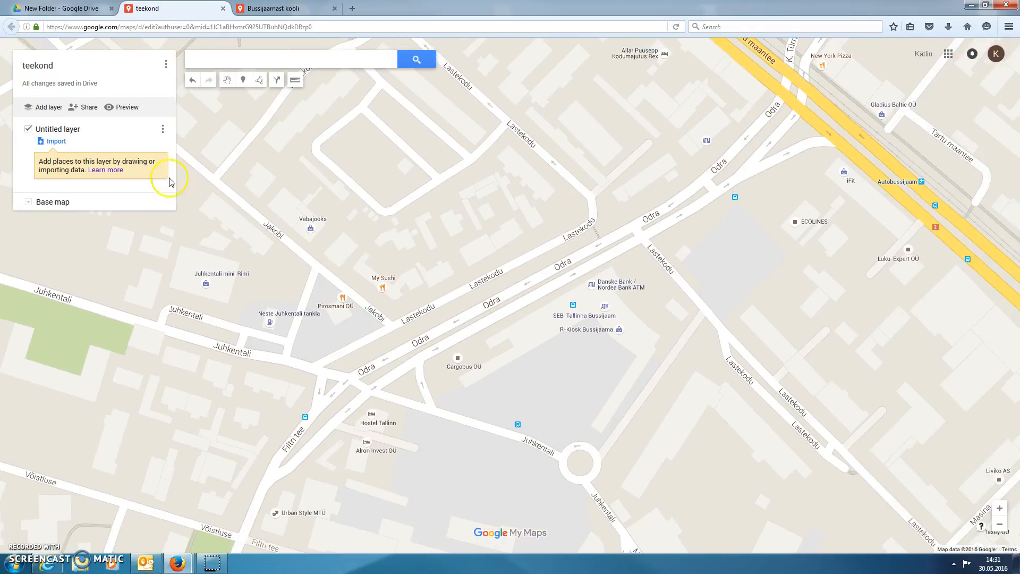
pyautogui.click(243, 80)
pyautogui.click(629, 313)
pyautogui.write('Bus')
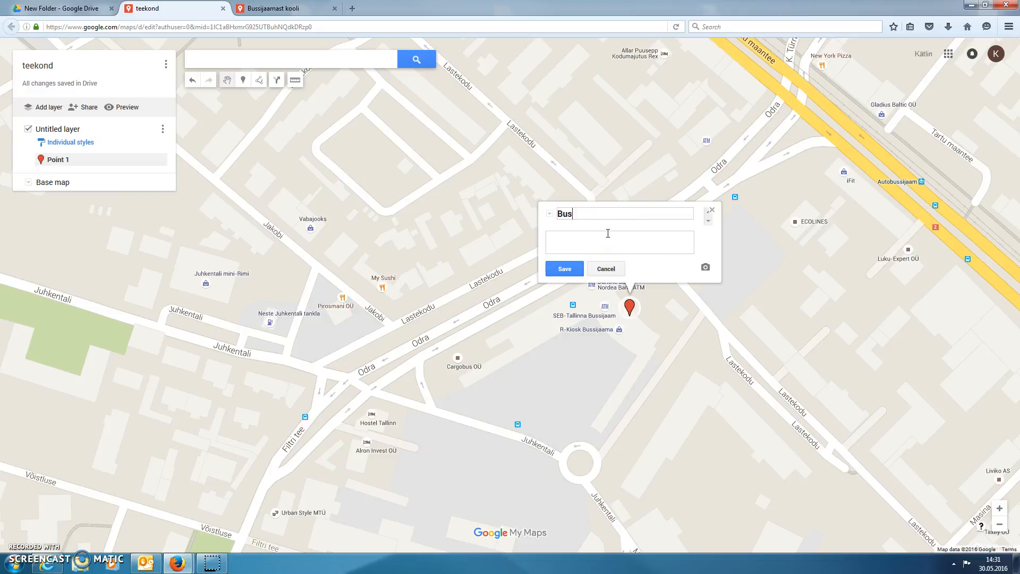
pyautogui.click(564, 268)
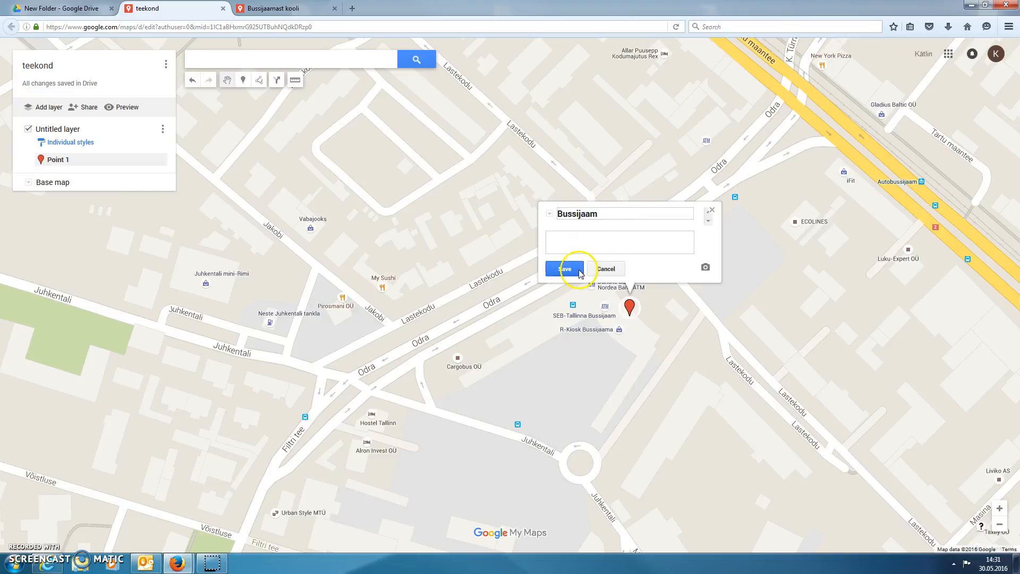
pyautogui.click(711, 211)
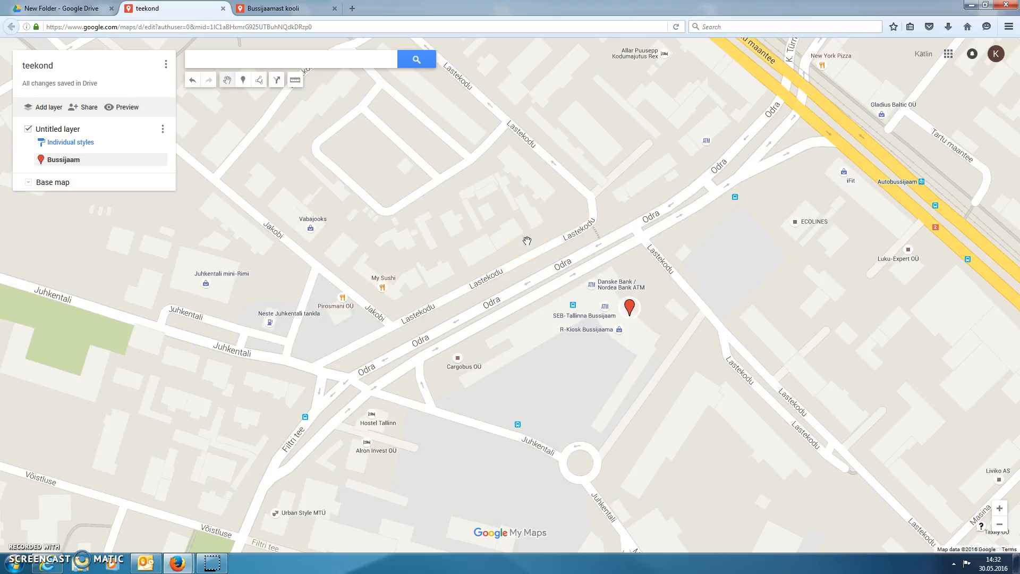
# Add a marker named "Viru", including the quotation marks, at the stop on the main road beside Tammsaare park near Viru väljak.
pyautogui.click(998, 525)
pyautogui.moveTo(352, 188); pyautogui.dragTo(650, 394)
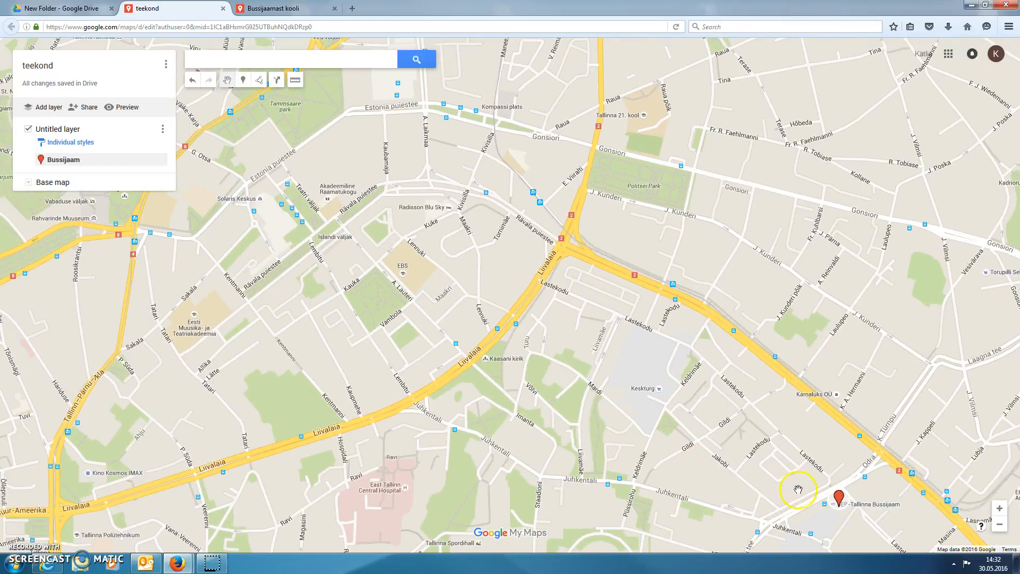
pyautogui.moveTo(416, 177); pyautogui.dragTo(683, 416)
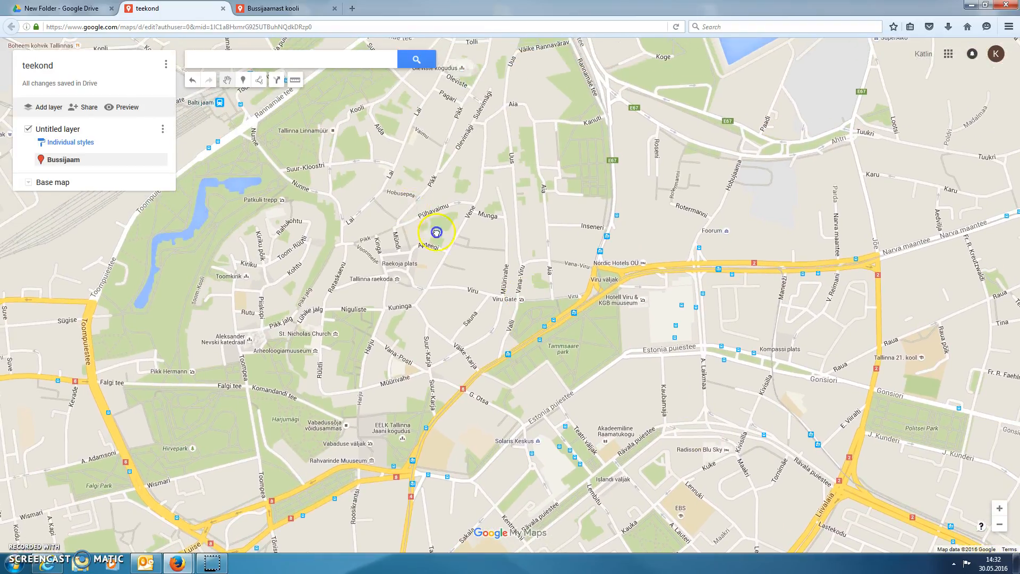
pyautogui.moveTo(409, 209); pyautogui.dragTo(541, 303)
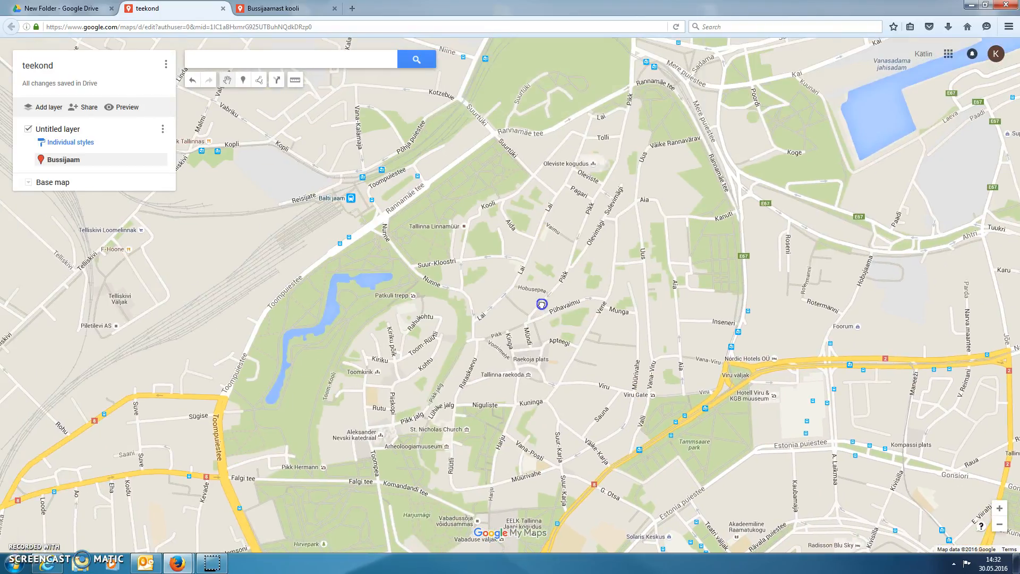
pyautogui.click(242, 80)
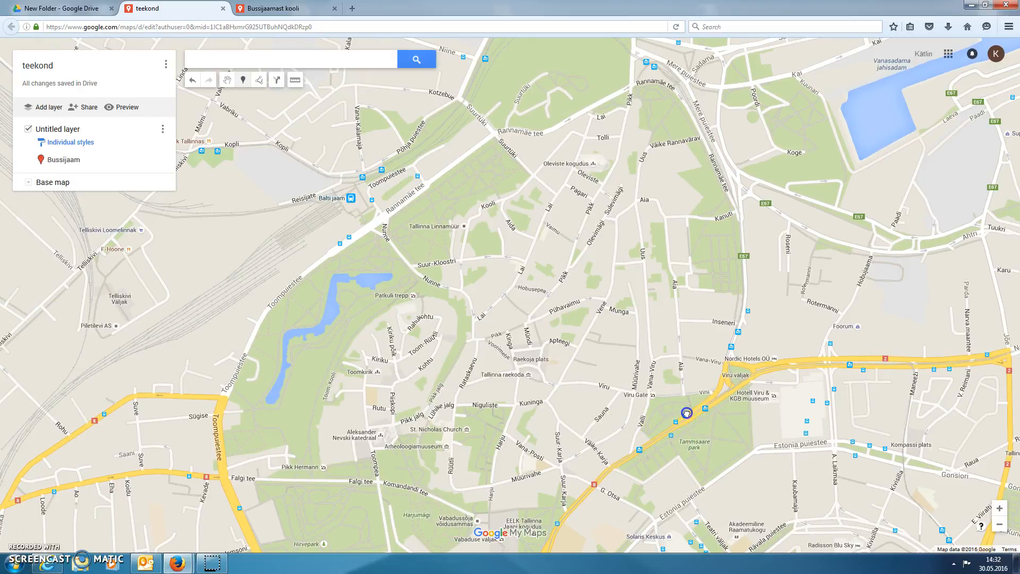
pyautogui.click(686, 412)
pyautogui.write('"Viru')
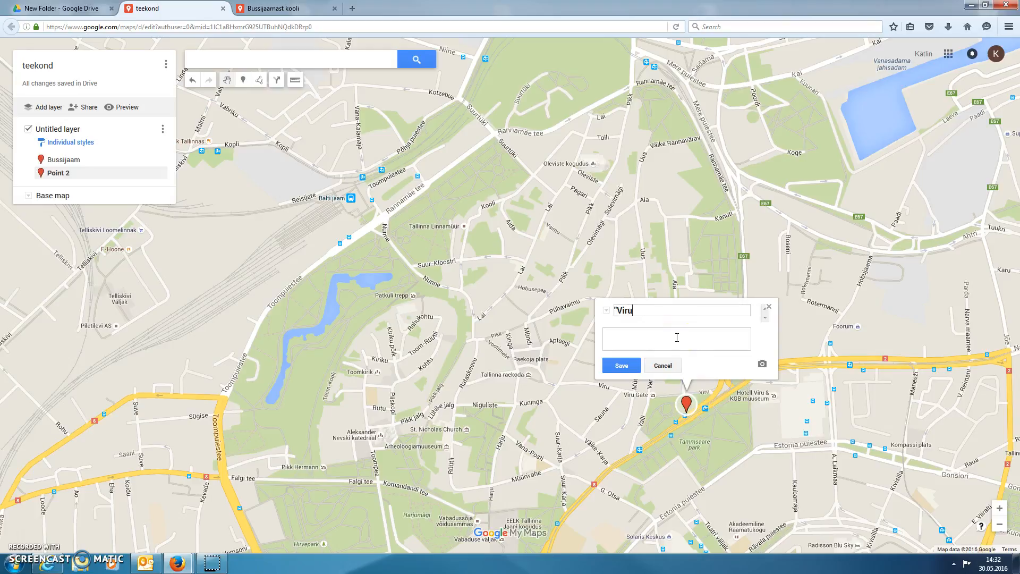
pyautogui.click(620, 367)
# Add a marker named "Hallivanamehe", including the quotation marks, at the stop on Pärnu maantee near Reketi street, just south of CV-Online Estonia OÜ.
pyautogui.moveTo(621, 457); pyautogui.dragTo(640, 194)
pyautogui.moveTo(607, 482); pyautogui.dragTo(734, 178)
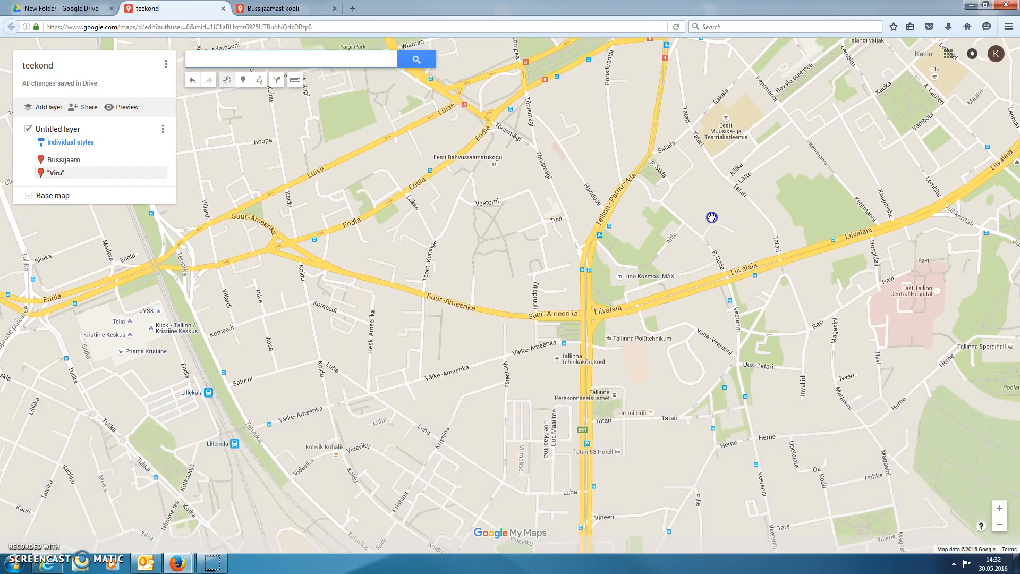
pyautogui.click(999, 525)
pyautogui.moveTo(587, 406); pyautogui.dragTo(537, 153)
pyautogui.moveTo(325, 421); pyautogui.dragTo(392, 235)
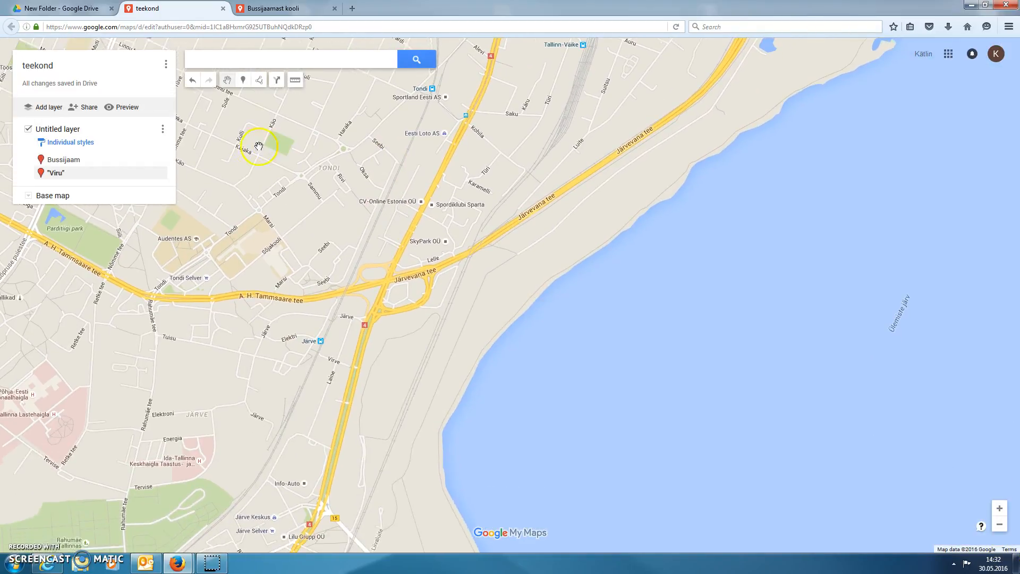
pyautogui.doubleClick(432, 178)
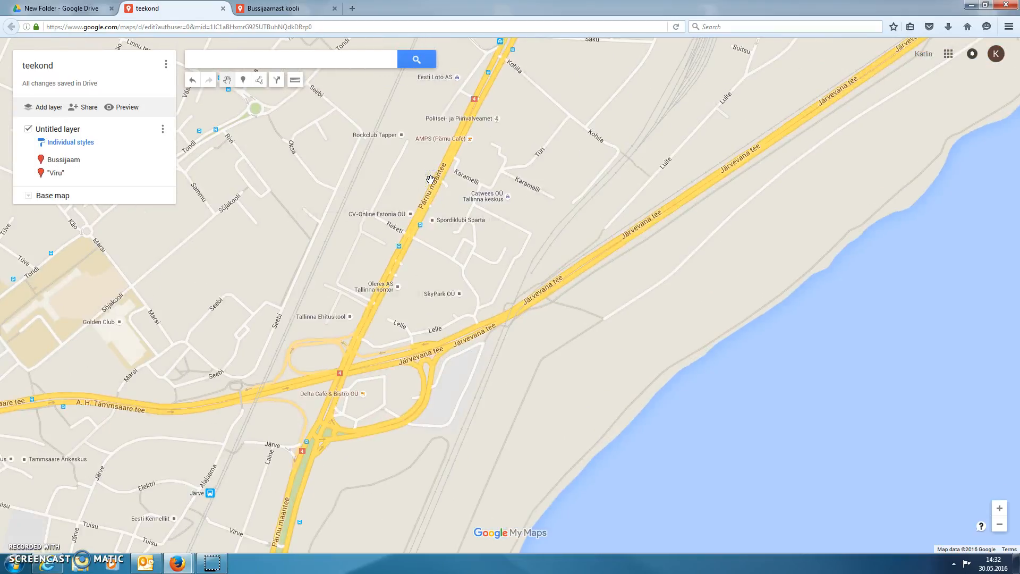
pyautogui.click(242, 79)
pyautogui.click(396, 240)
pyautogui.click(376, 136)
pyautogui.write('"Hallivanamehe')
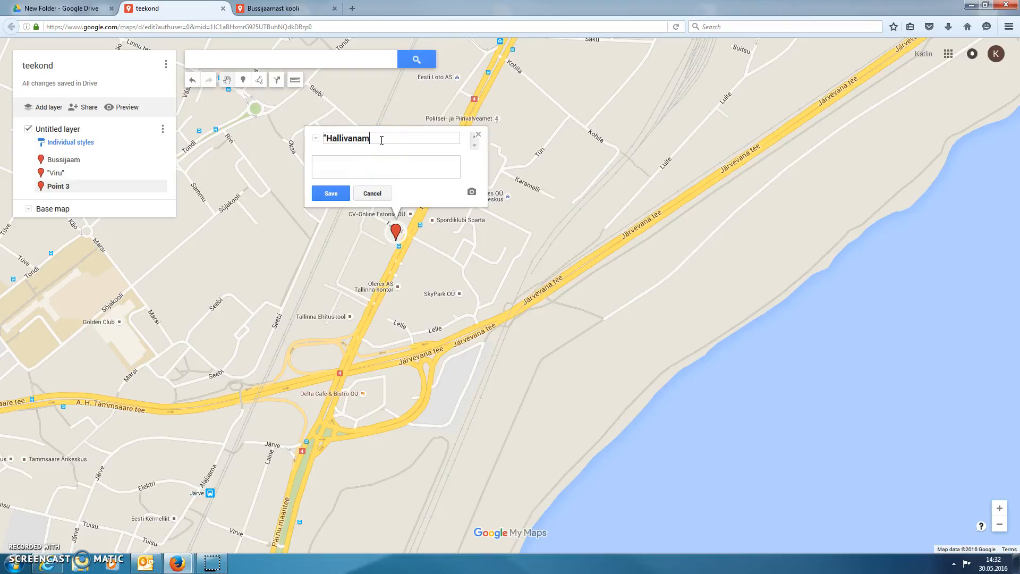
pyautogui.click(330, 193)
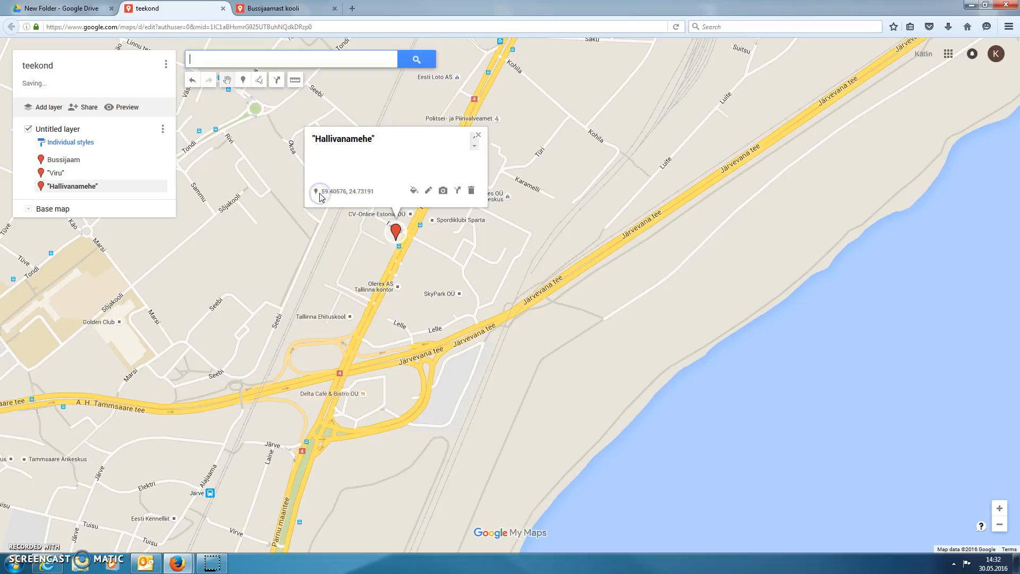
# Add a marker named Tallinna Ehituskooli at the Tallinna Ehituskool site beside Pärnu maantee.
pyautogui.click(243, 80)
pyautogui.click(350, 312)
pyautogui.write('Tallinna Ehi')
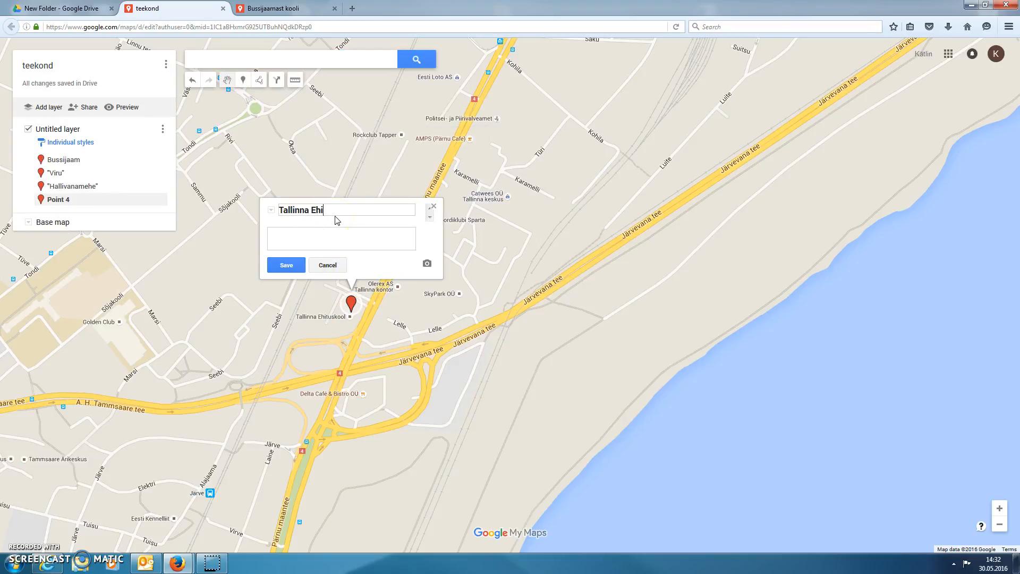
pyautogui.write('tuskooli')
pyautogui.click(285, 264)
# Add a directions layer to the map and set its transportation mode to walking.
pyautogui.click(999, 524)
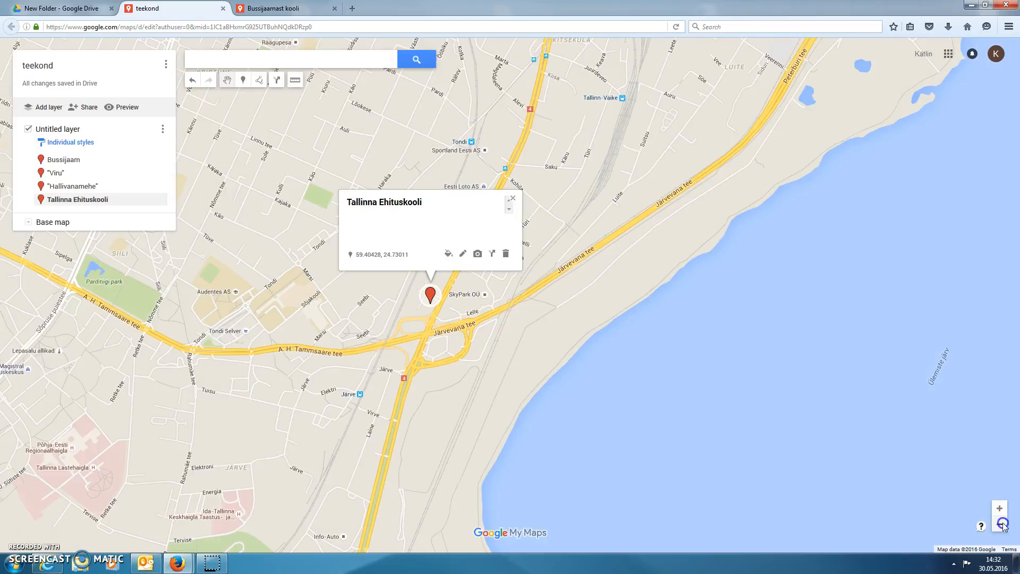
pyautogui.click(999, 525)
pyautogui.moveTo(671, 207)
pyautogui.mouseDown()
pyautogui.moveTo(656, 351)
pyautogui.moveTo(645, 358)
pyautogui.mouseUp()
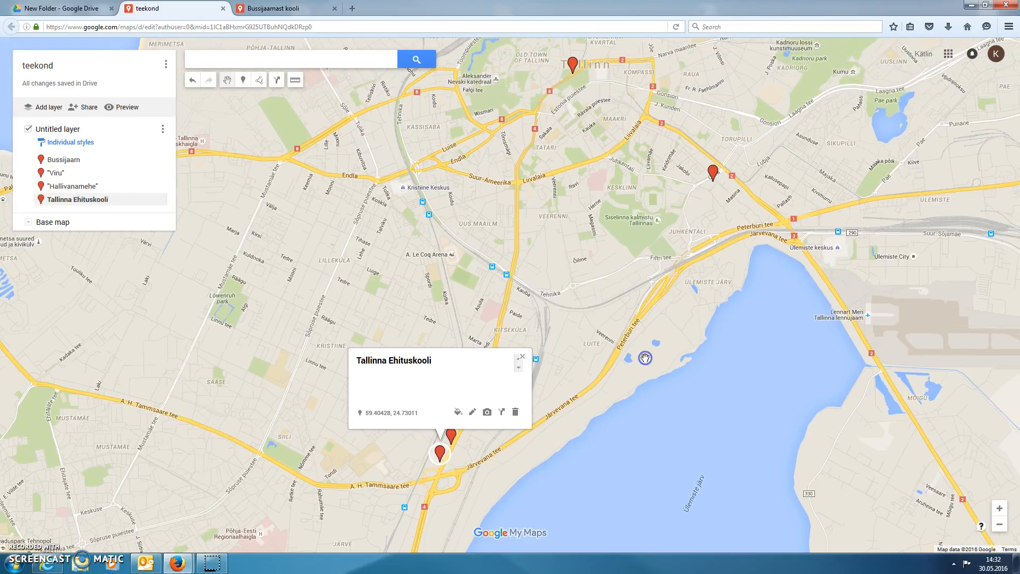
pyautogui.click(522, 356)
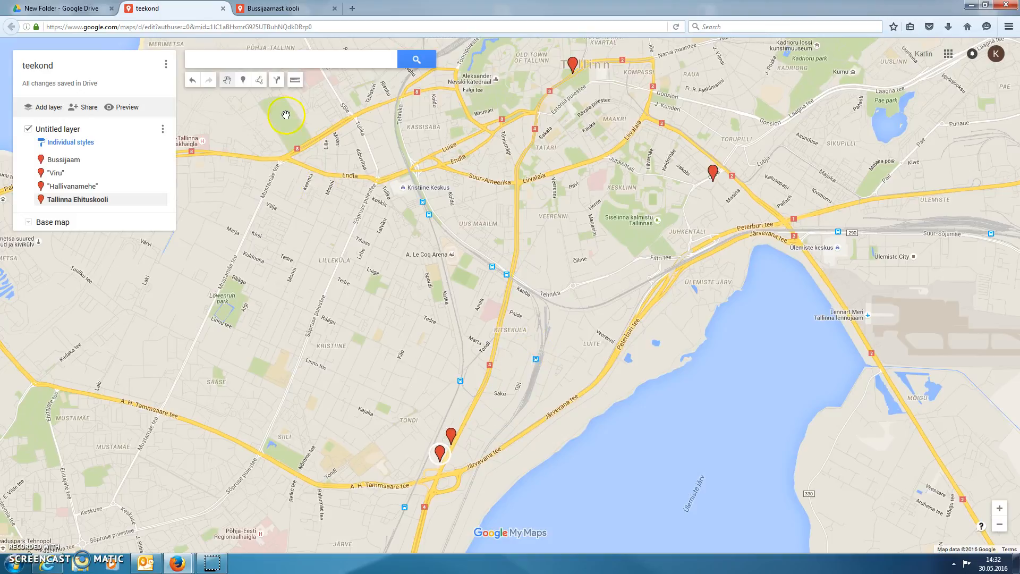
pyautogui.click(276, 81)
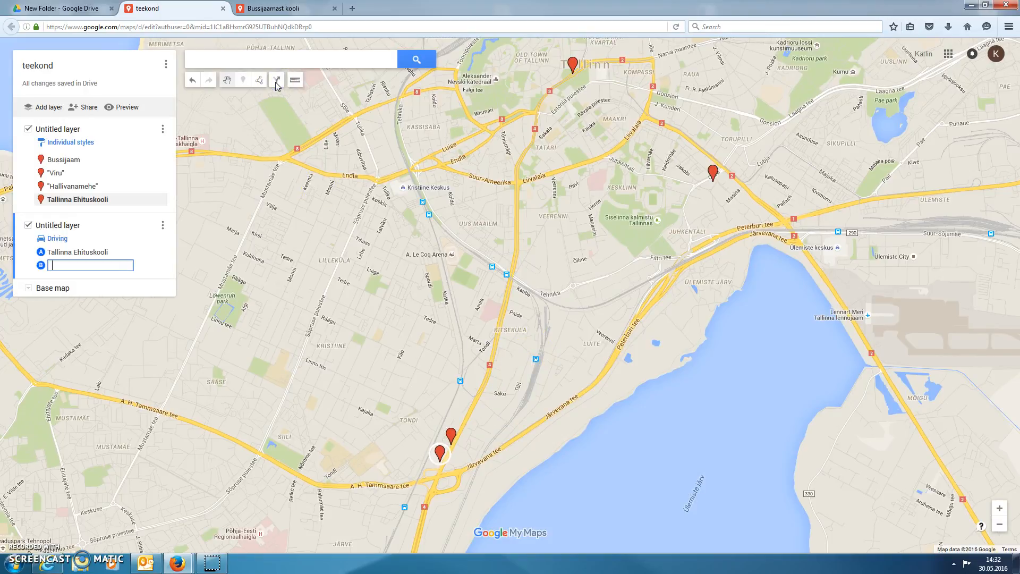
pyautogui.click(58, 239)
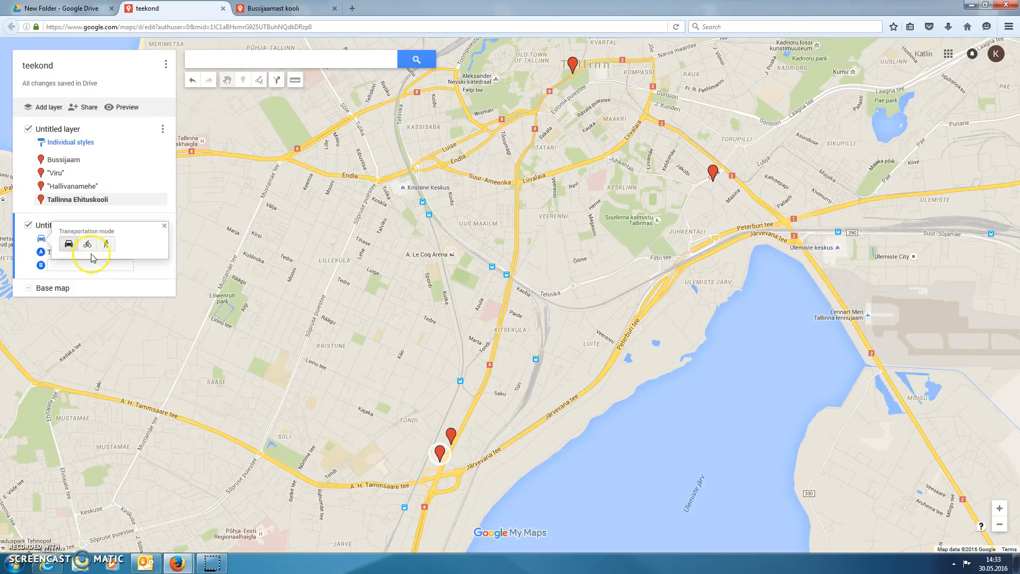
pyautogui.click(107, 245)
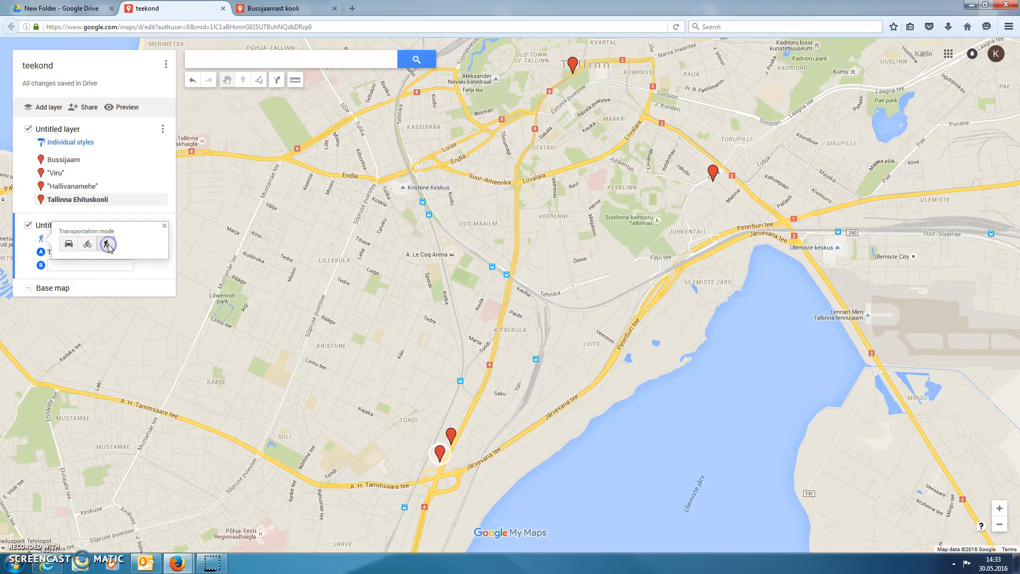
pyautogui.click(163, 225)
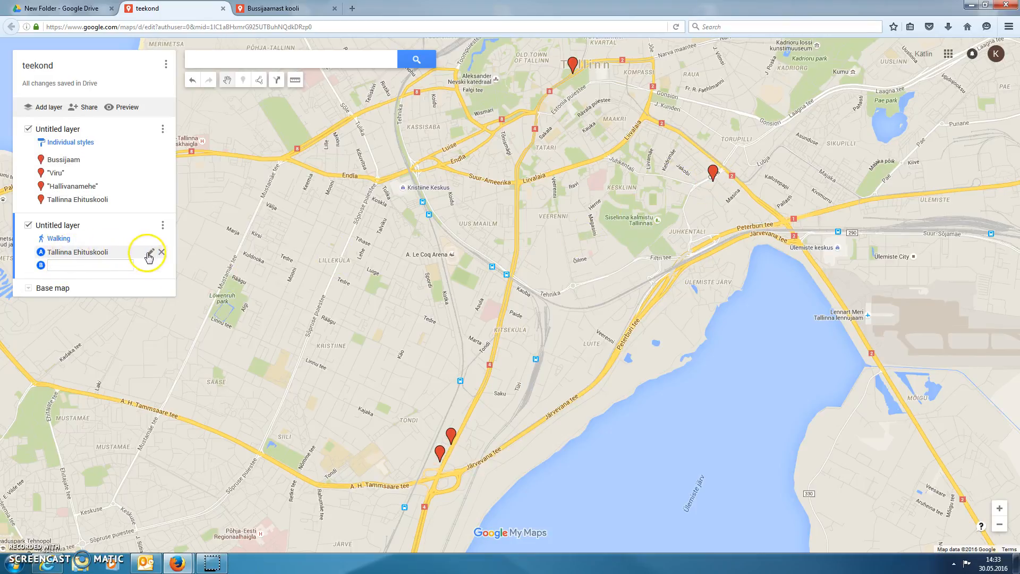
# Route the walking directions from the saved Bussijaam marker to the saved "Viru" marker.
pyautogui.click(151, 256)
pyautogui.moveTo(139, 252); pyautogui.dragTo(42, 254)
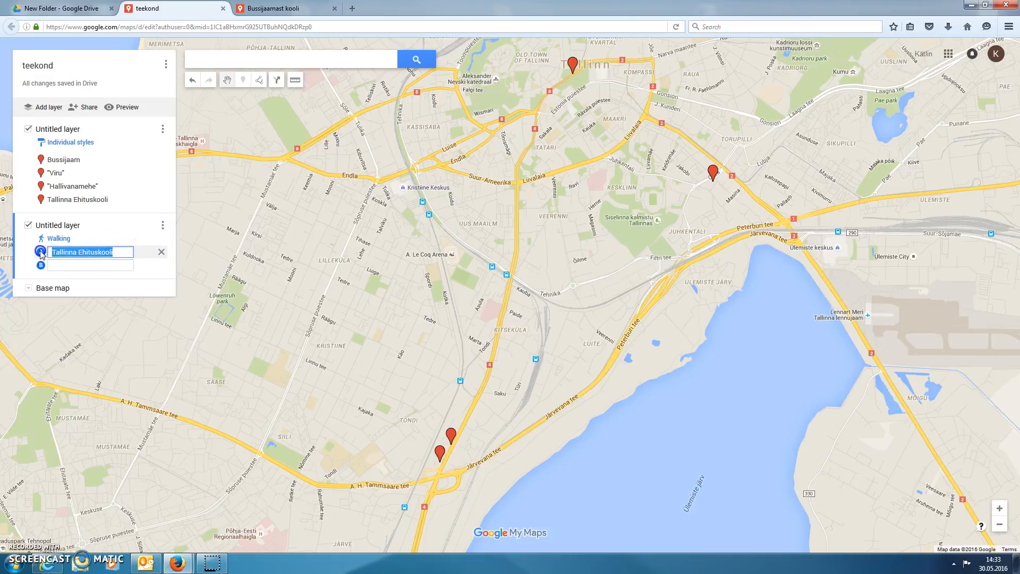
pyautogui.write('Bussi')
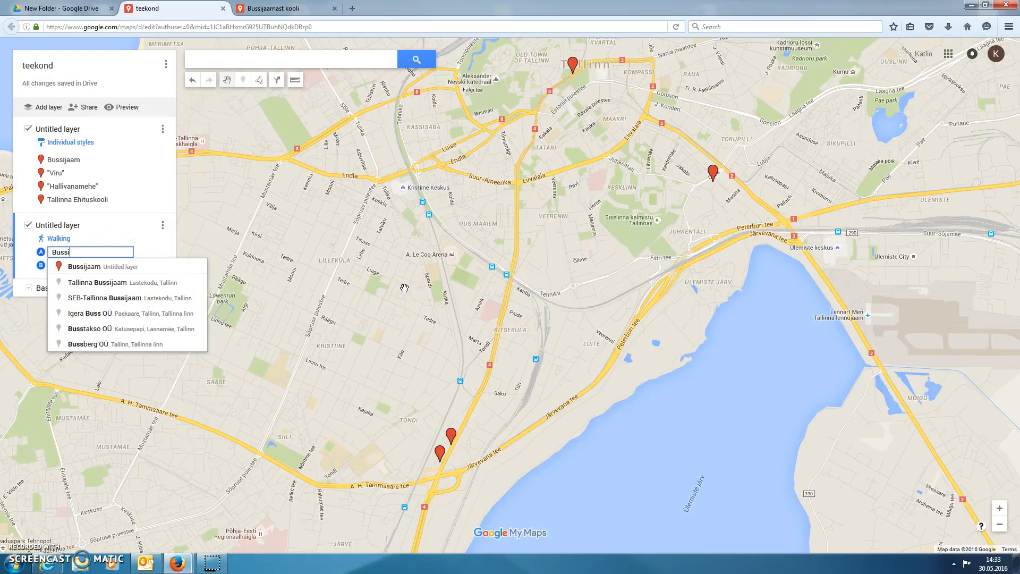
pyautogui.click(99, 270)
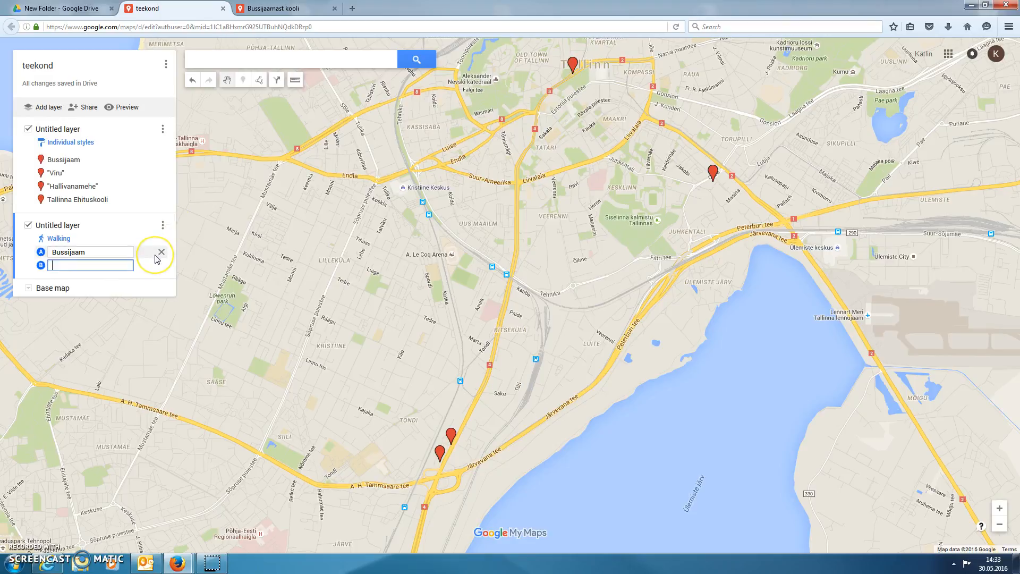
pyautogui.write('"Vi')
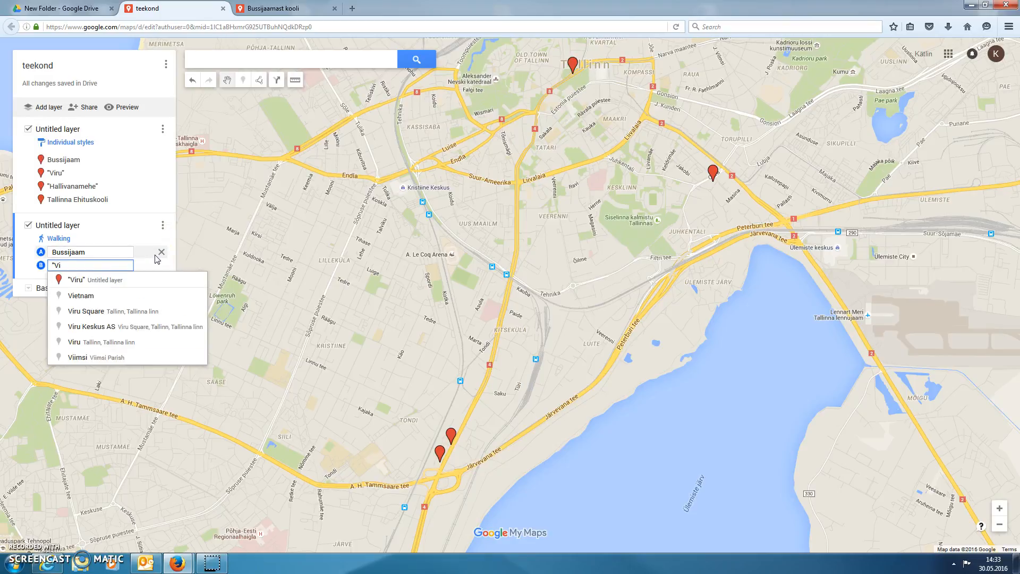
pyautogui.click(113, 280)
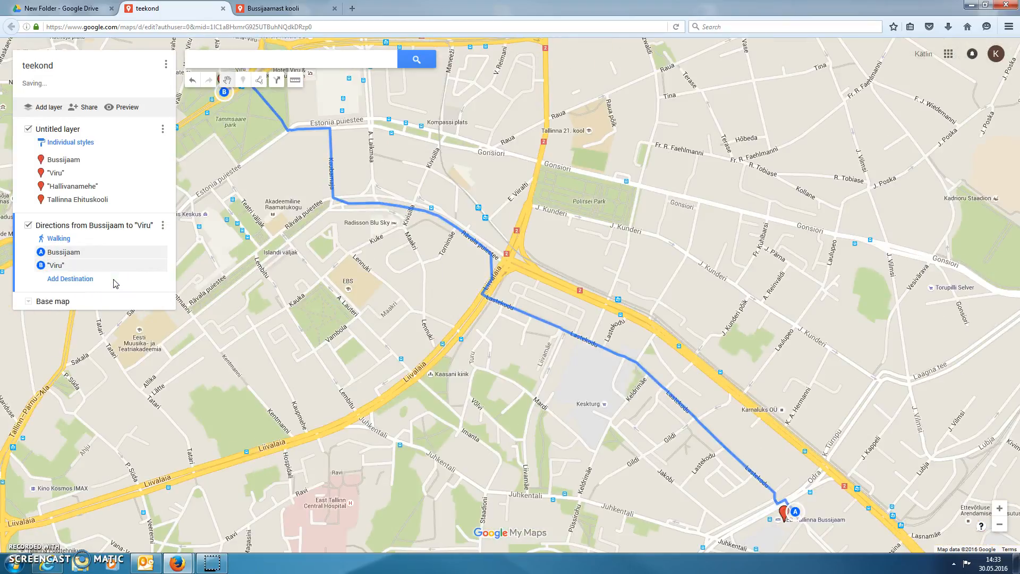
# Add a second directions layer with a driving route from the saved "Viru" marker to the "Hallivanamehe" marker.
pyautogui.click(999, 525)
pyautogui.click(351, 289)
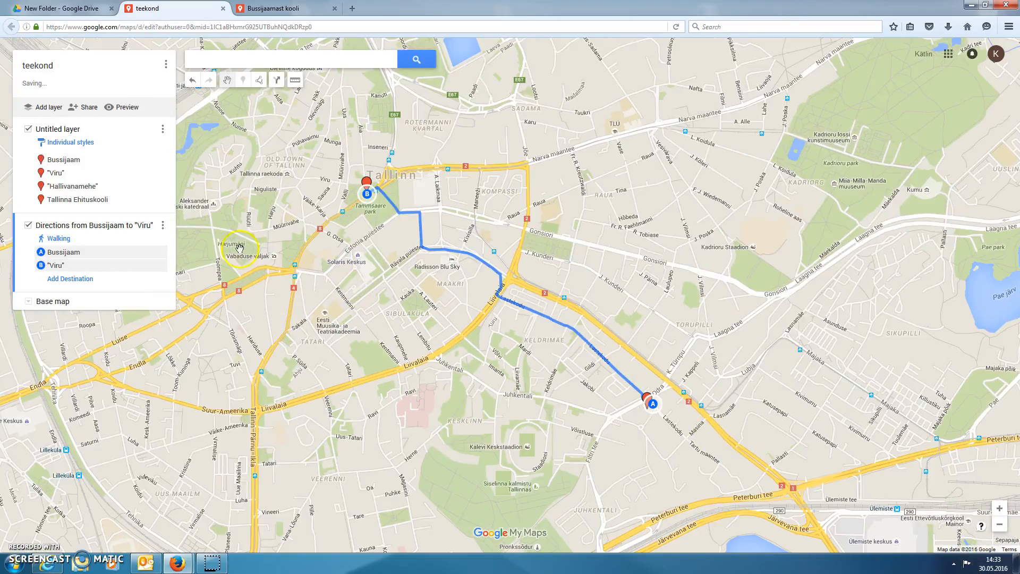
pyautogui.click(274, 85)
pyautogui.click(171, 339)
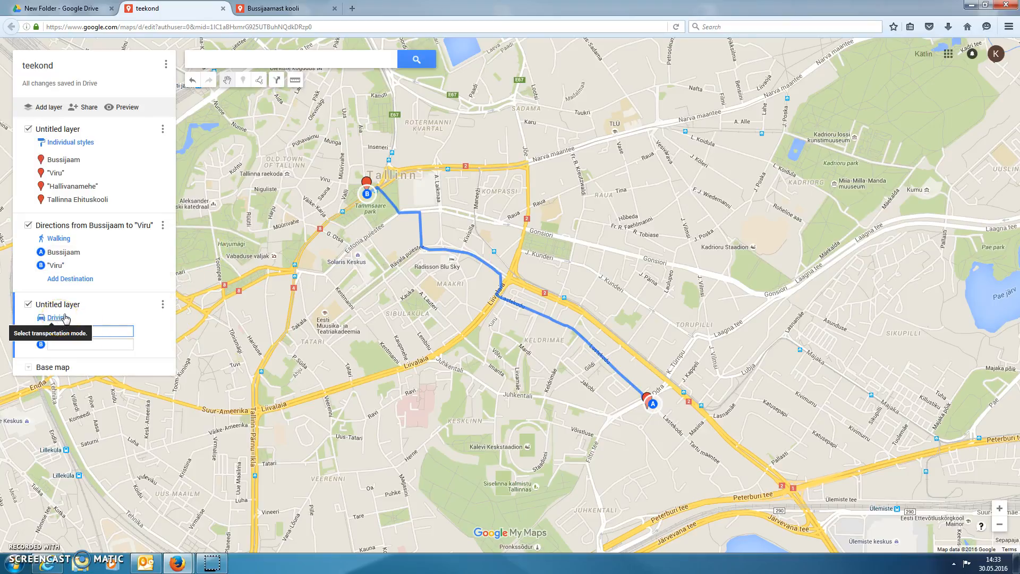
pyautogui.click(110, 332)
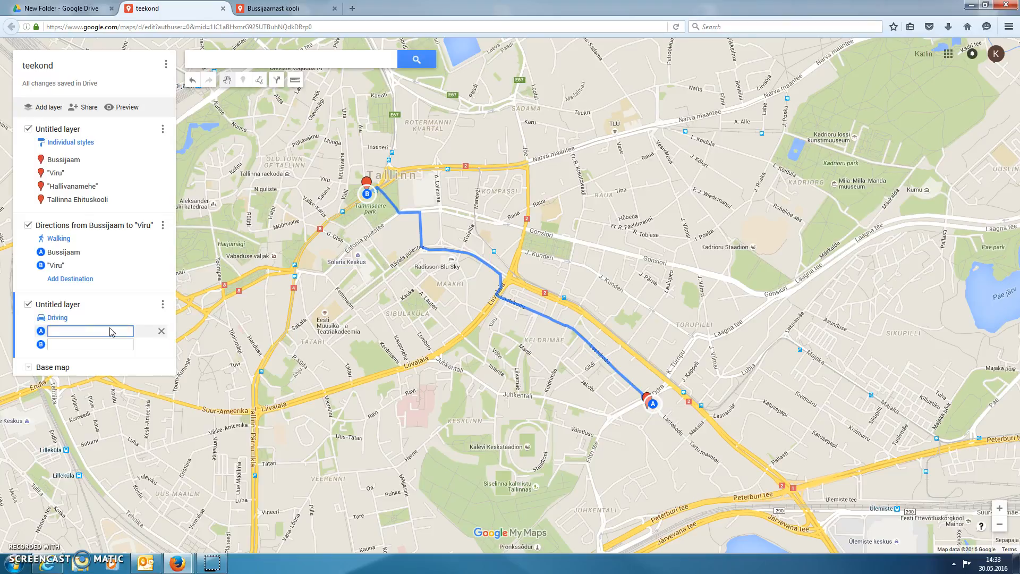
pyautogui.write('"Viru')
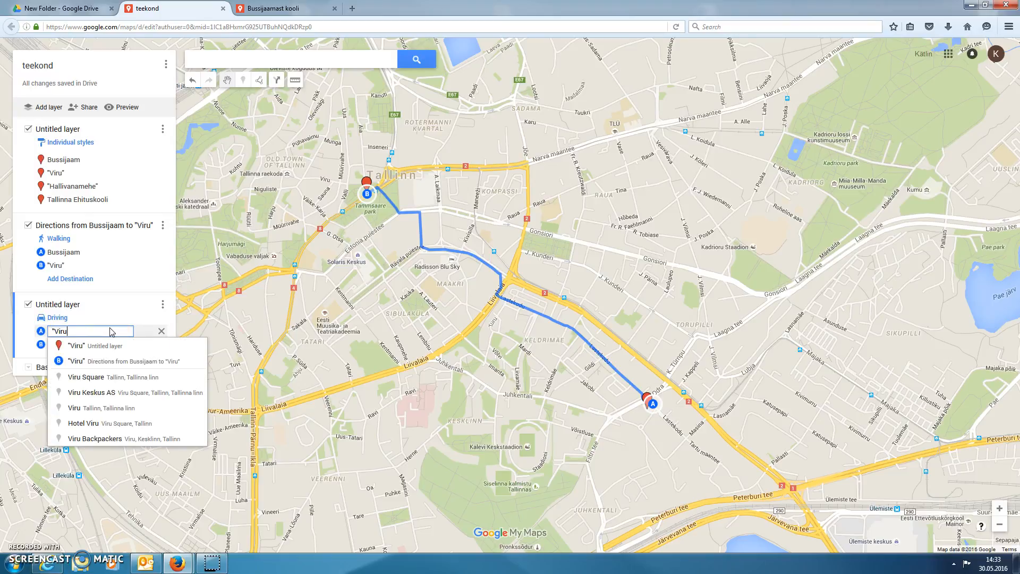
pyautogui.click(95, 347)
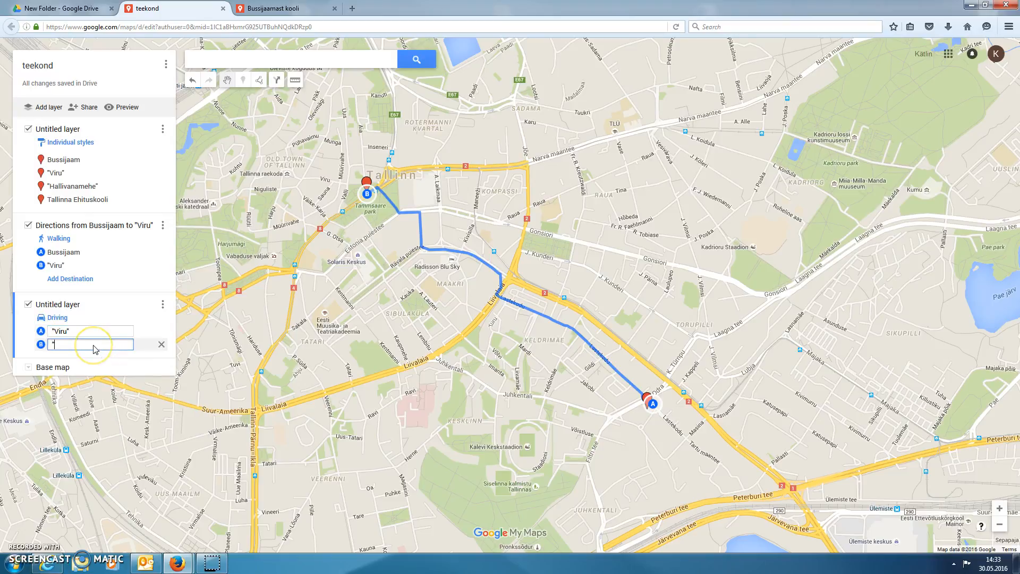
pyautogui.write('"ha')
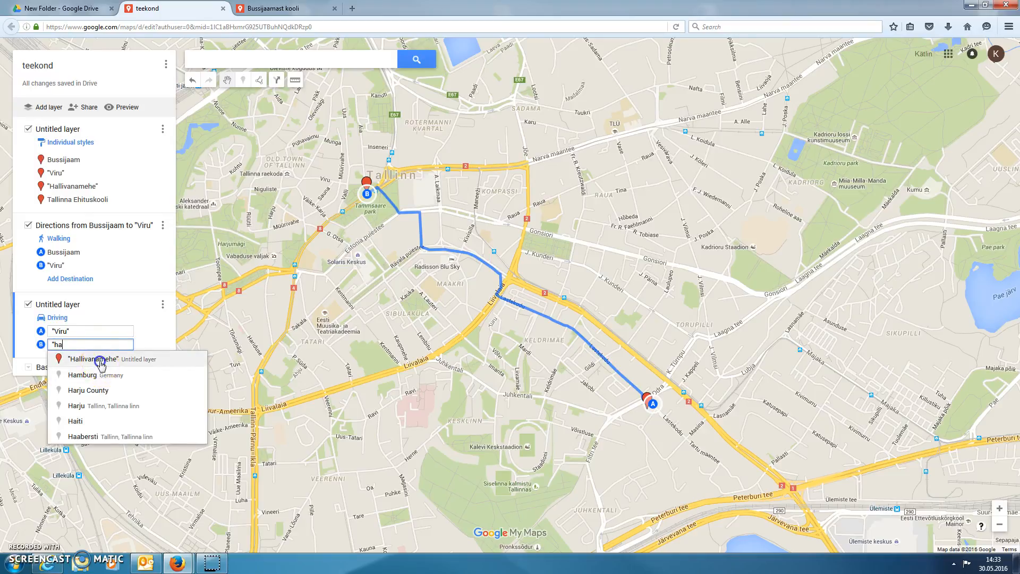
pyautogui.click(96, 356)
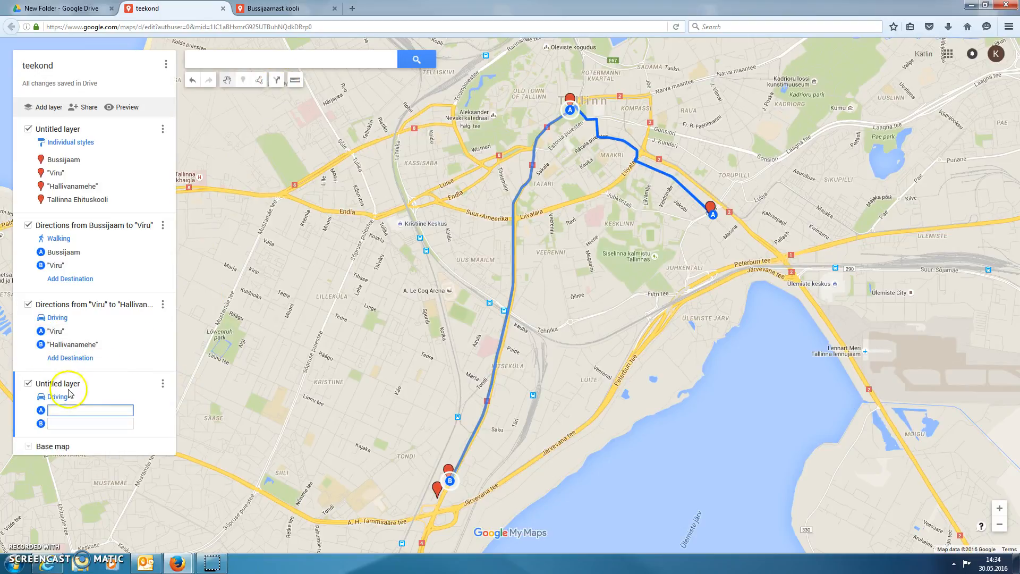
# Add a third directions layer with a walking route from the "Hallivanamehe" marker to the Tallinna Ehituskooli marker.
pyautogui.click(41, 397)
pyautogui.click(107, 402)
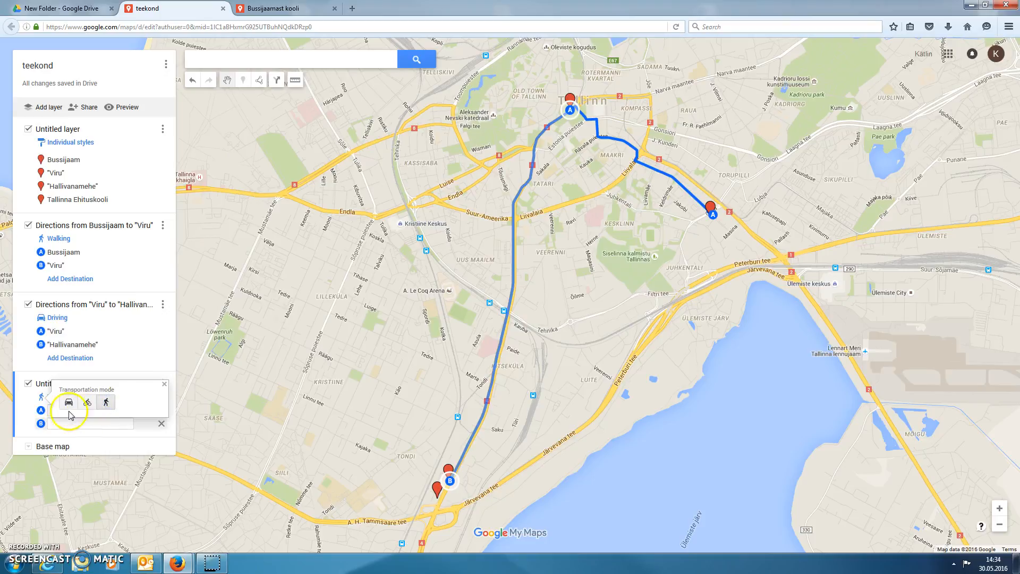
pyautogui.click(50, 410)
pyautogui.write('"H')
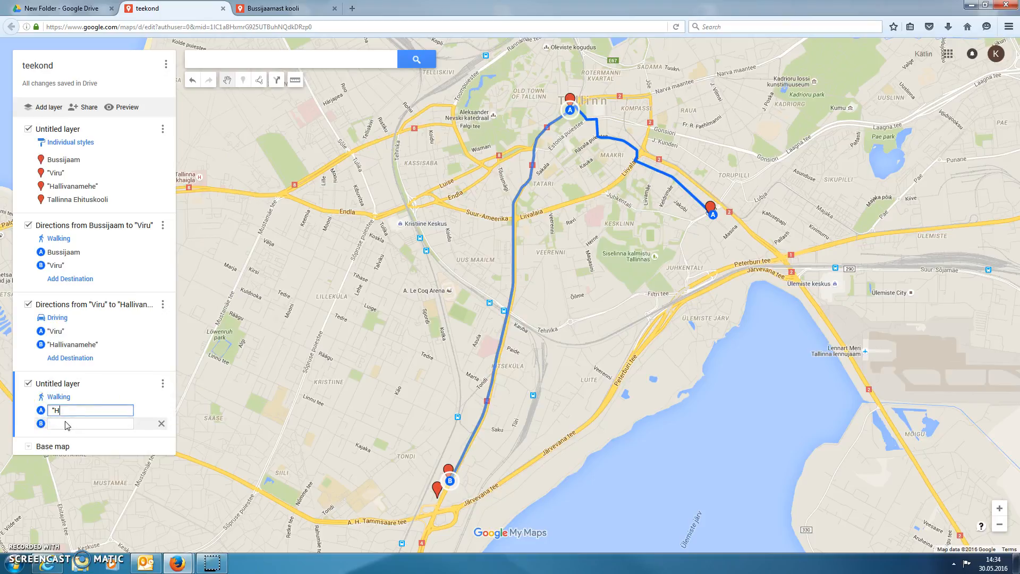
pyautogui.write('ali')
pyautogui.click(82, 412)
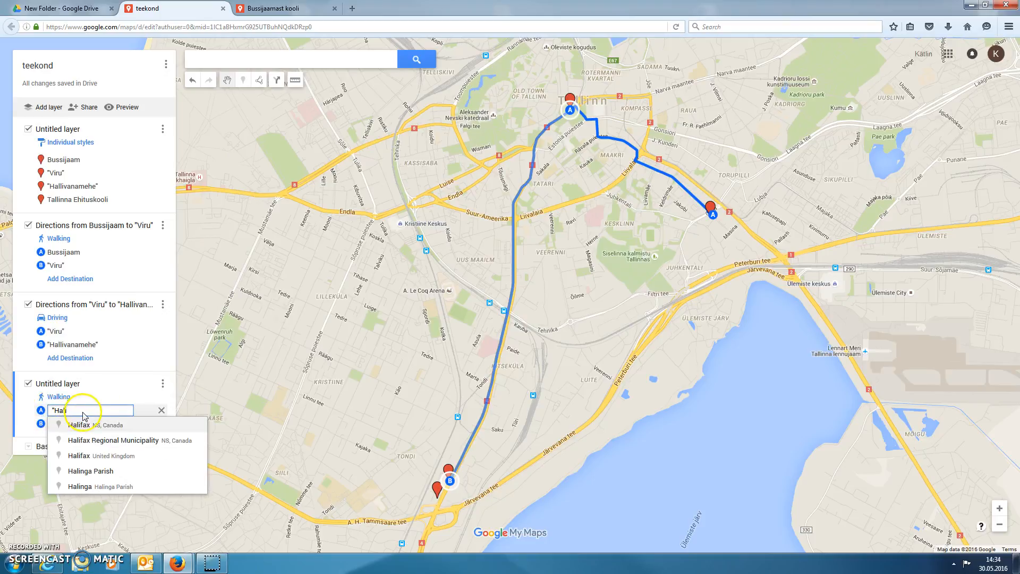
pyautogui.click(84, 421)
pyautogui.write('T')
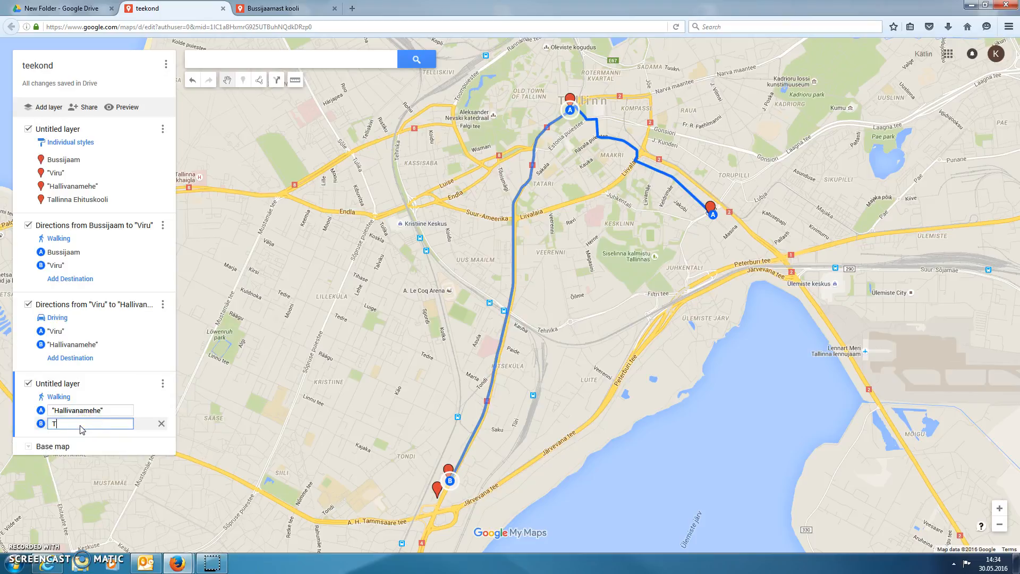
pyautogui.write('alli')
pyautogui.click(86, 438)
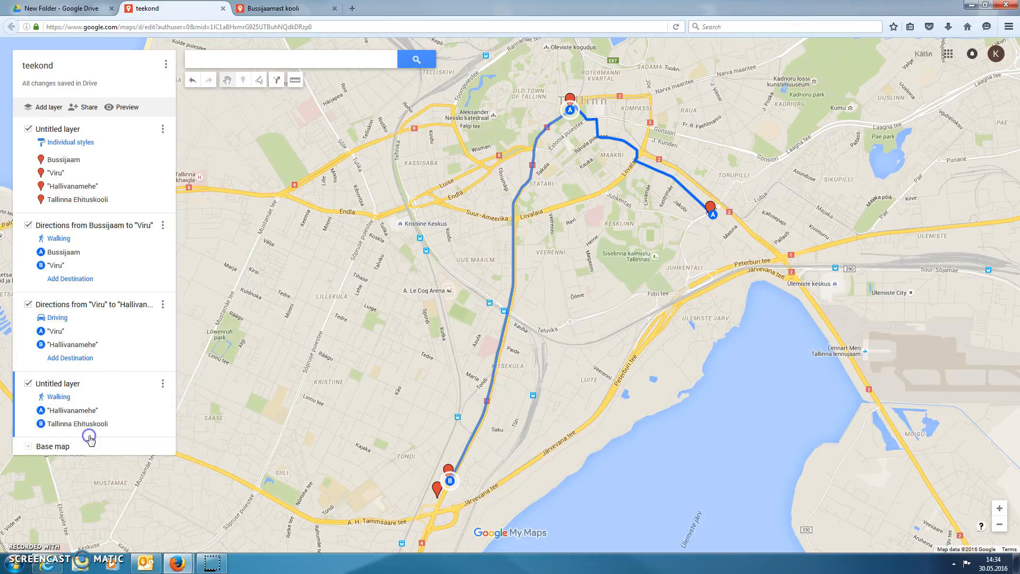
# Check the Tallinna Ehituskooli marker's details and the whole route, and open the view-only preview of the map.
pyautogui.click(88, 201)
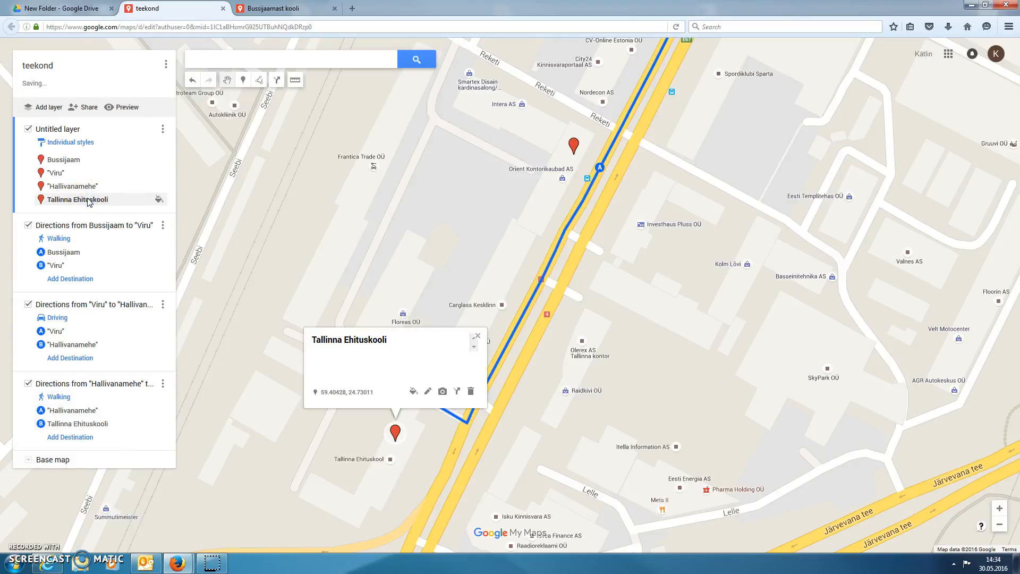
pyautogui.click(477, 336)
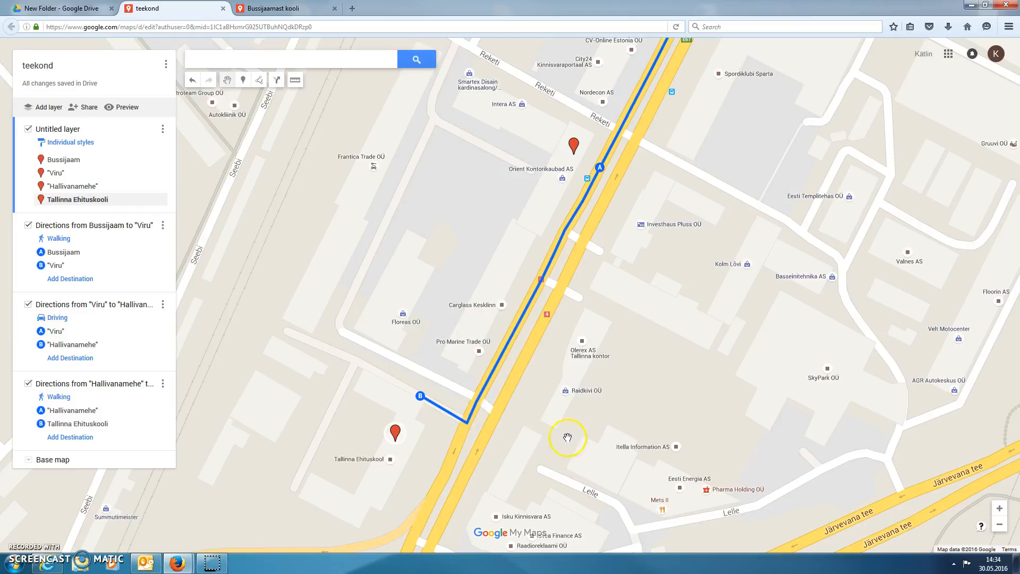
pyautogui.click(999, 524)
pyautogui.click(999, 524)
pyautogui.click(998, 525)
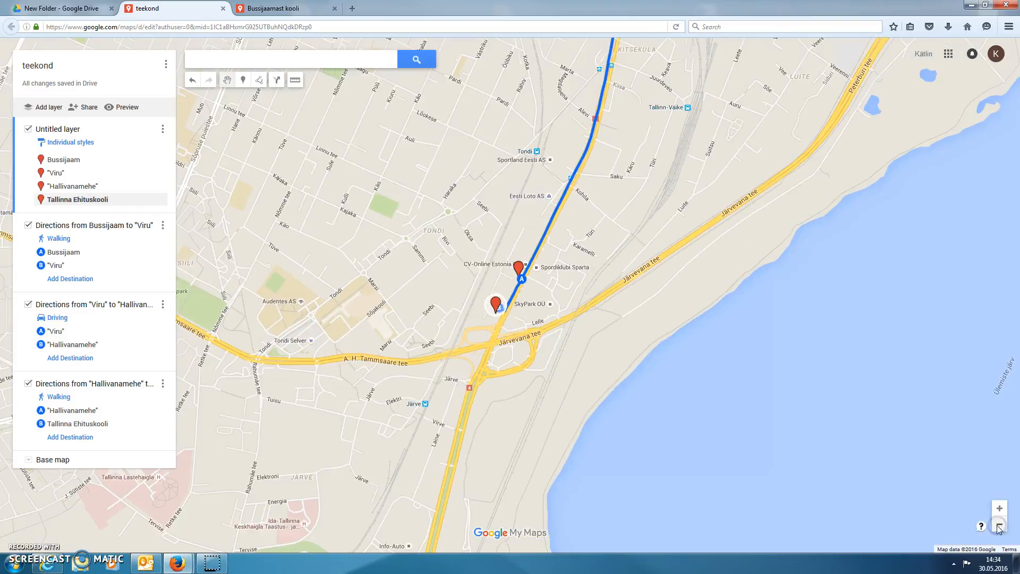
pyautogui.click(998, 526)
pyautogui.moveTo(820, 117); pyautogui.dragTo(717, 301)
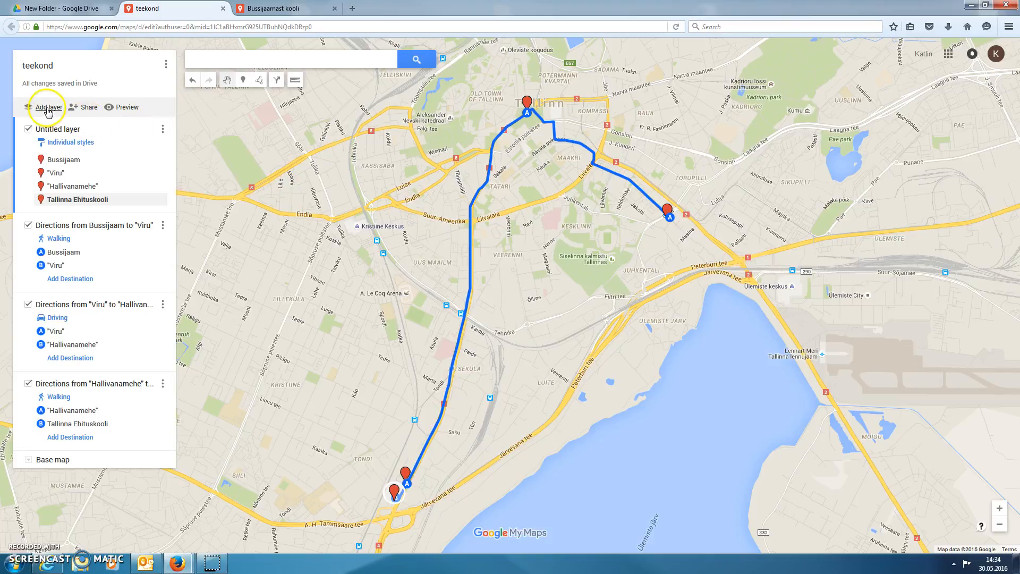
pyautogui.click(127, 106)
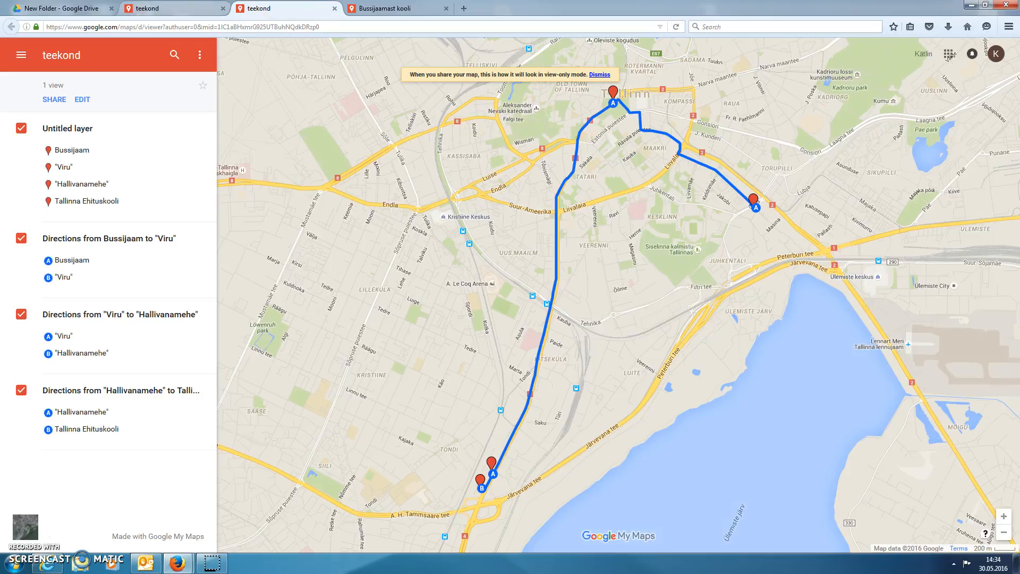
# Review the teekond map's sharing settings in the editor, including the link sharing choices and the permission levels for invited people.
pyautogui.click(144, 8)
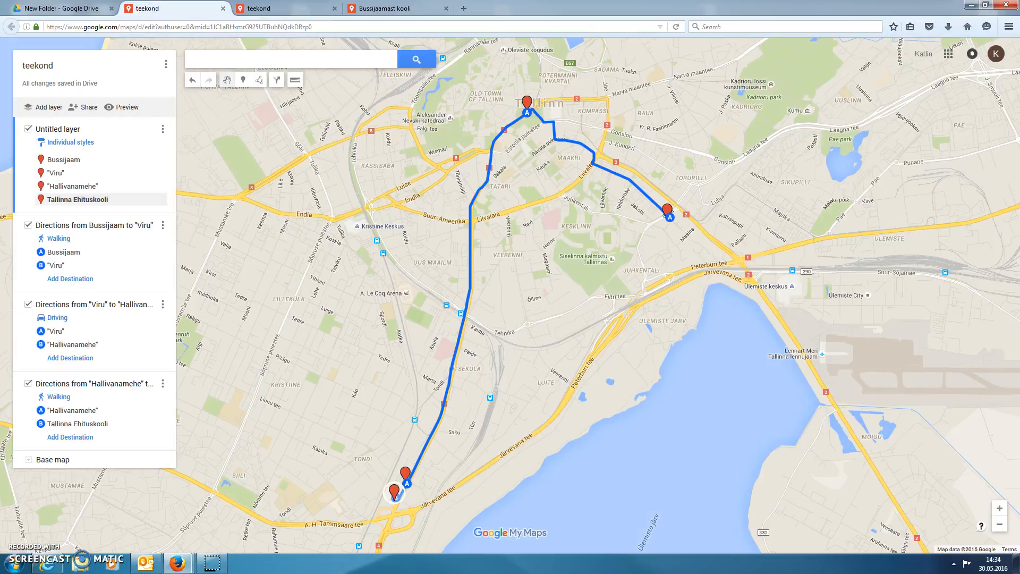
pyautogui.click(77, 109)
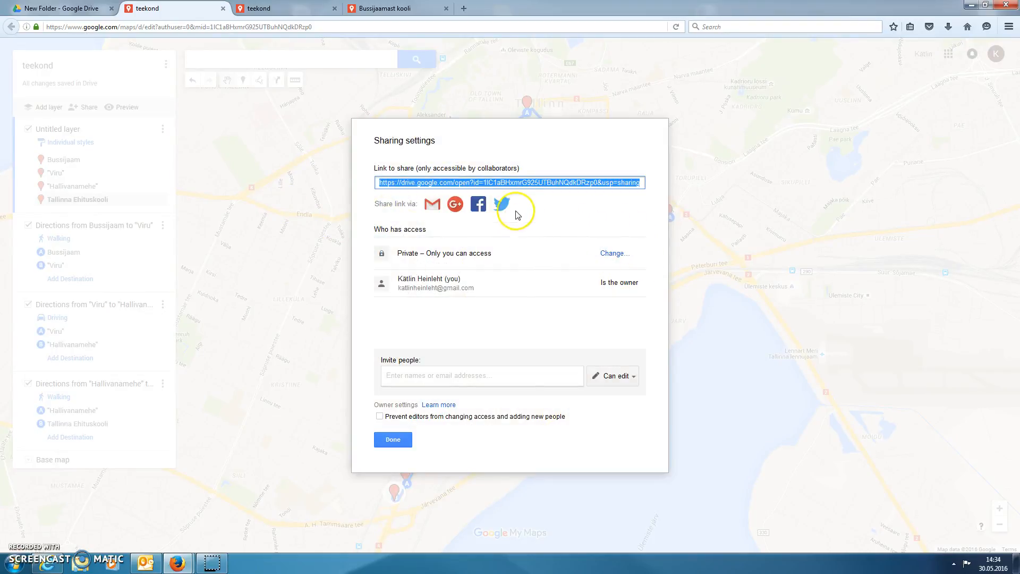
pyautogui.click(614, 254)
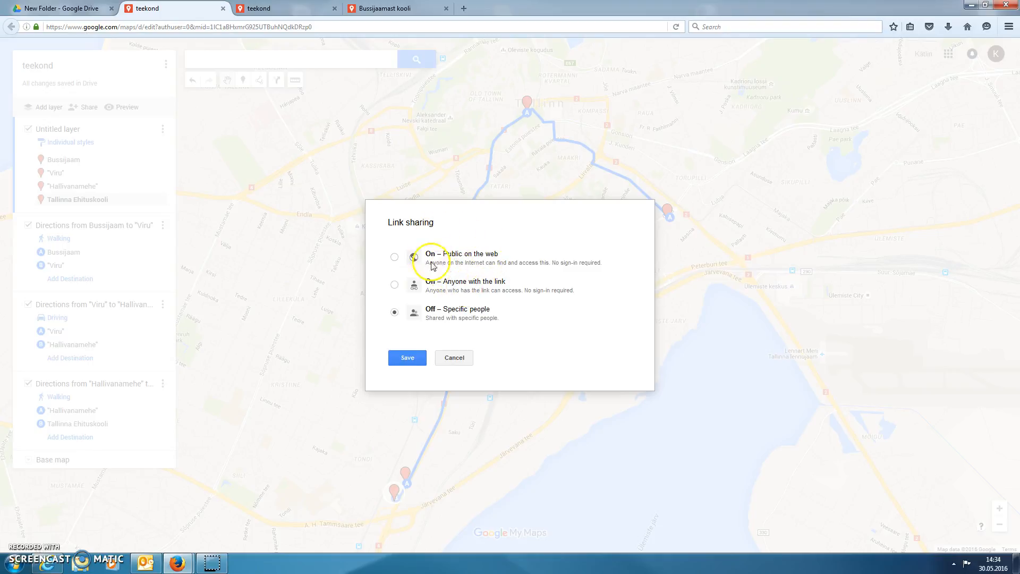
pyautogui.click(460, 359)
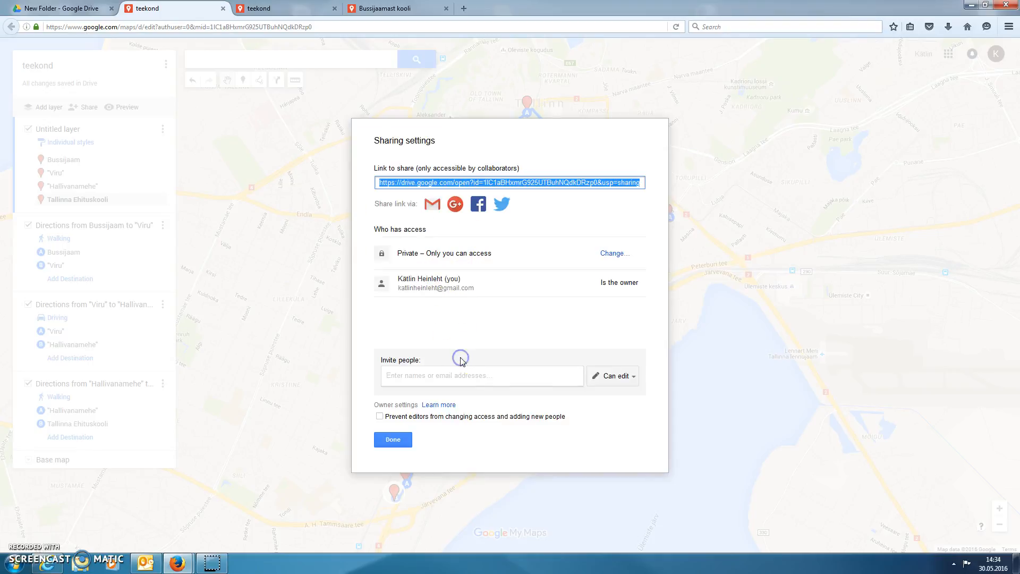
pyautogui.click(602, 382)
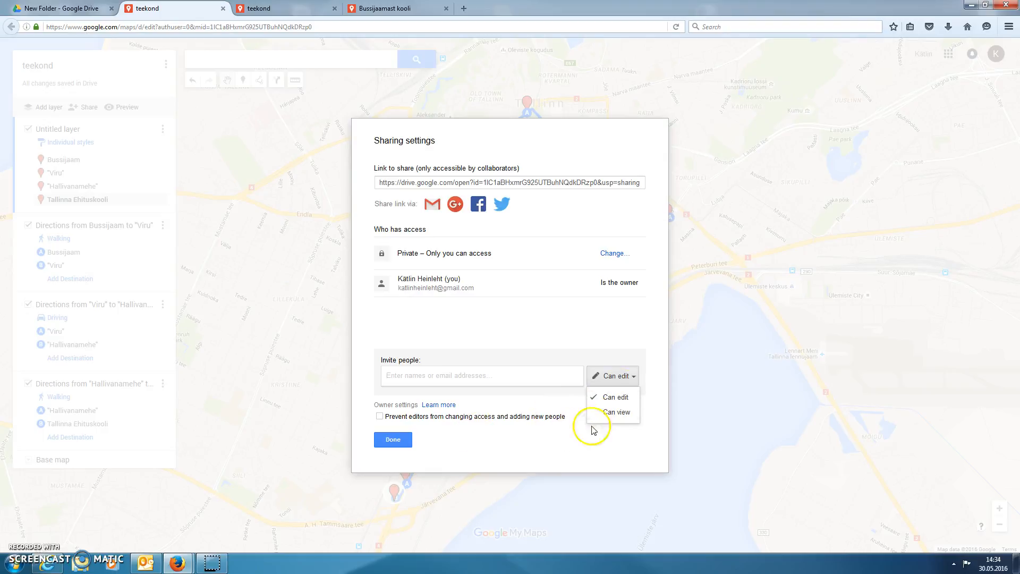
pyautogui.click(606, 315)
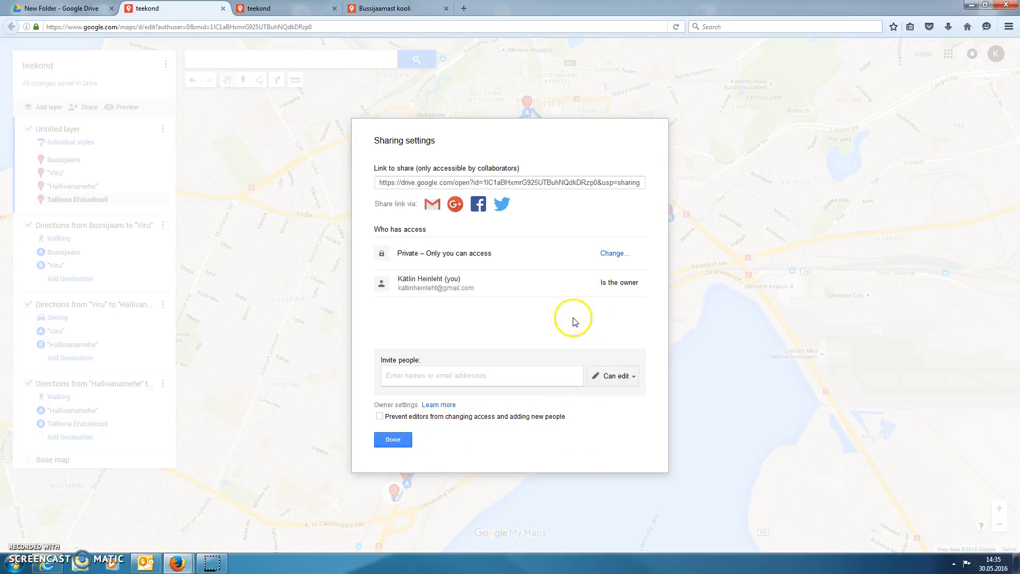
pyautogui.click(402, 443)
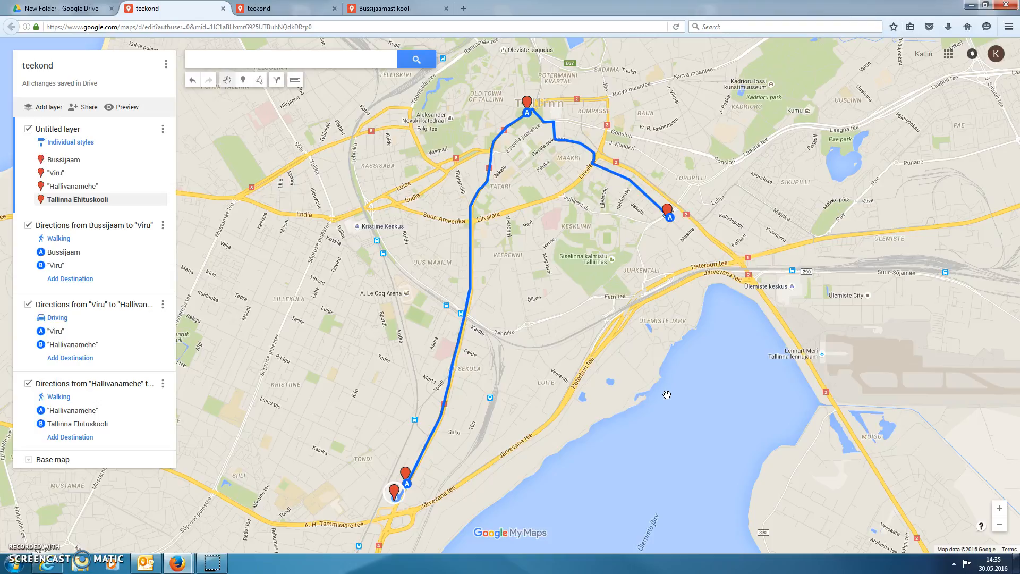
# Check the Bussijaam marker's details and the layer options of the driving directions from "Viru" to "Hallivanamehe".
pyautogui.click(652, 396)
pyautogui.click(54, 160)
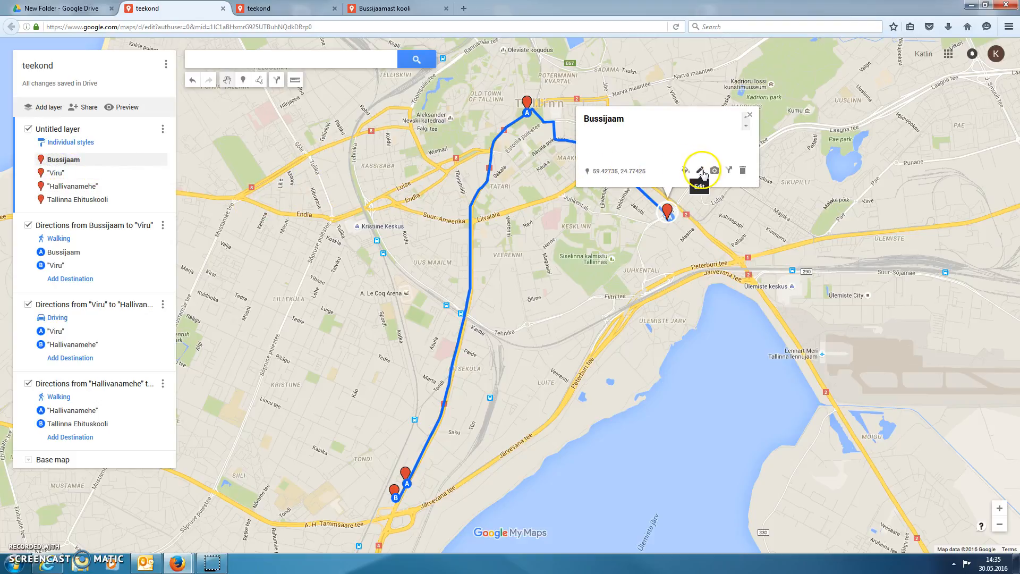
pyautogui.click(749, 115)
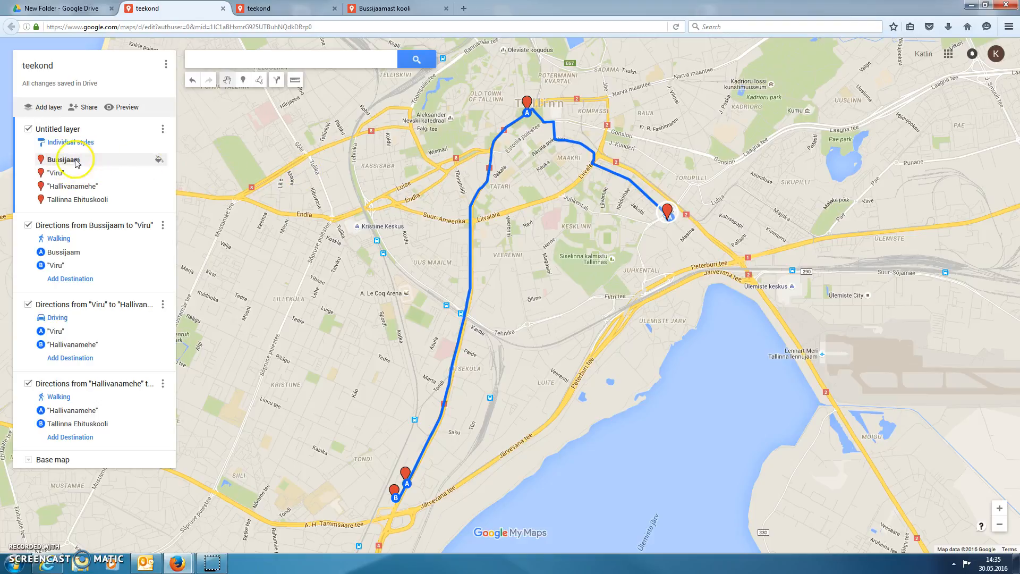
pyautogui.click(63, 161)
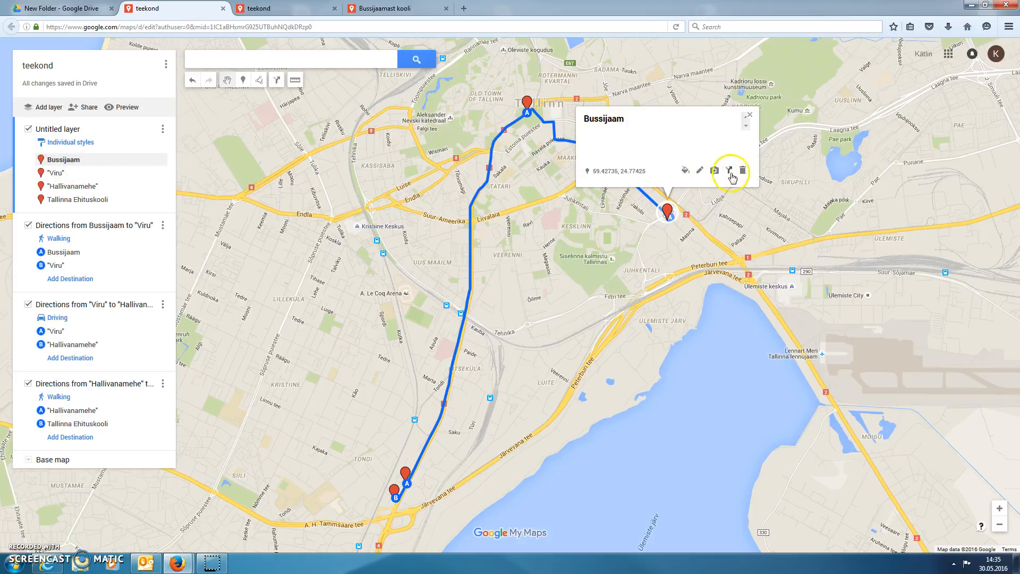
pyautogui.click(748, 114)
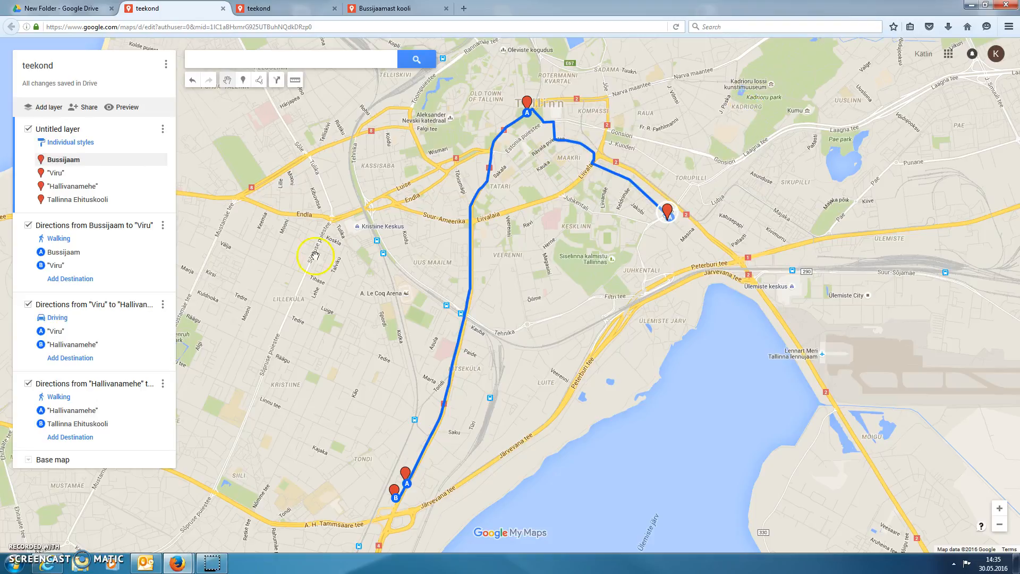
pyautogui.click(163, 306)
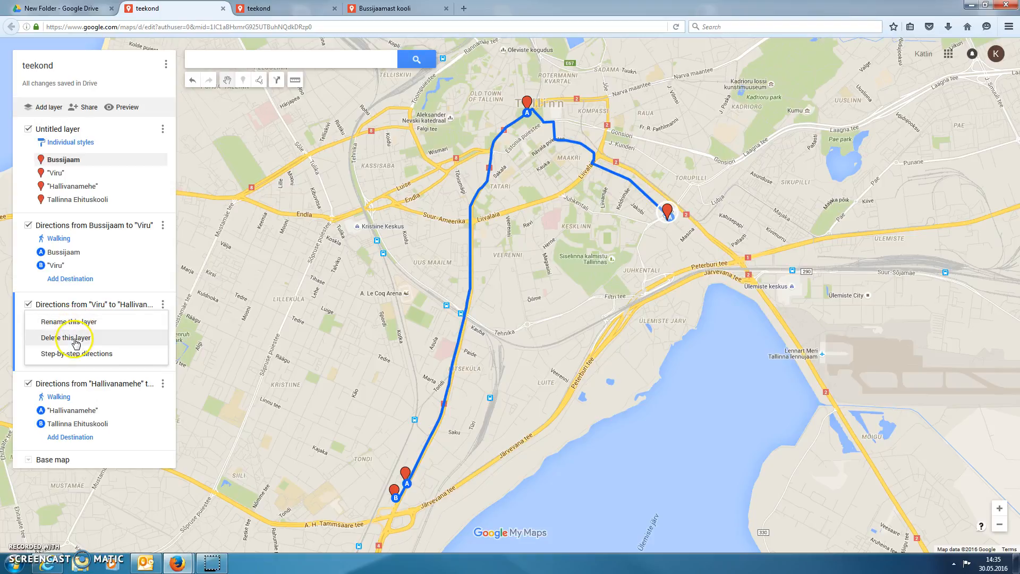
pyautogui.click(389, 399)
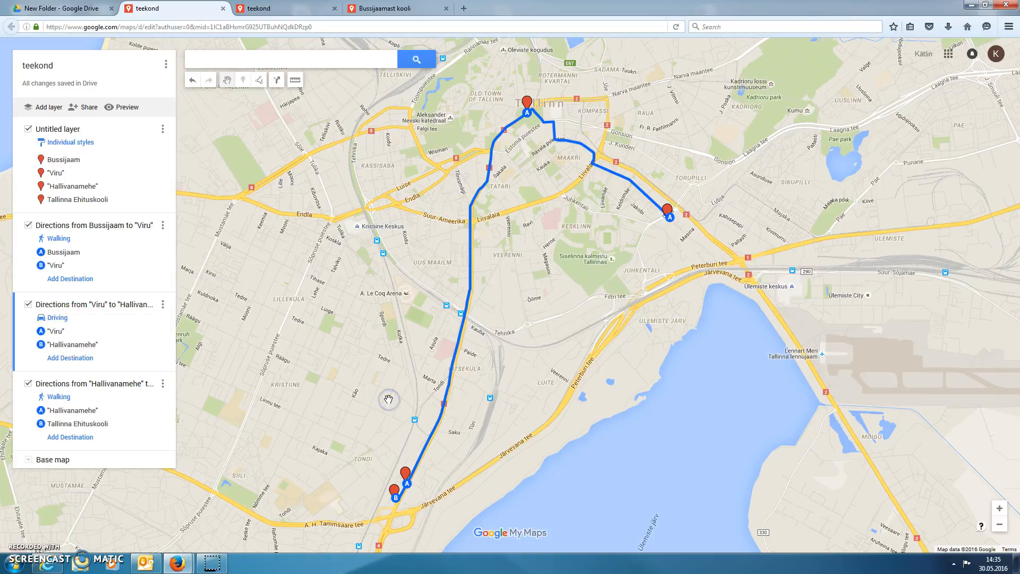